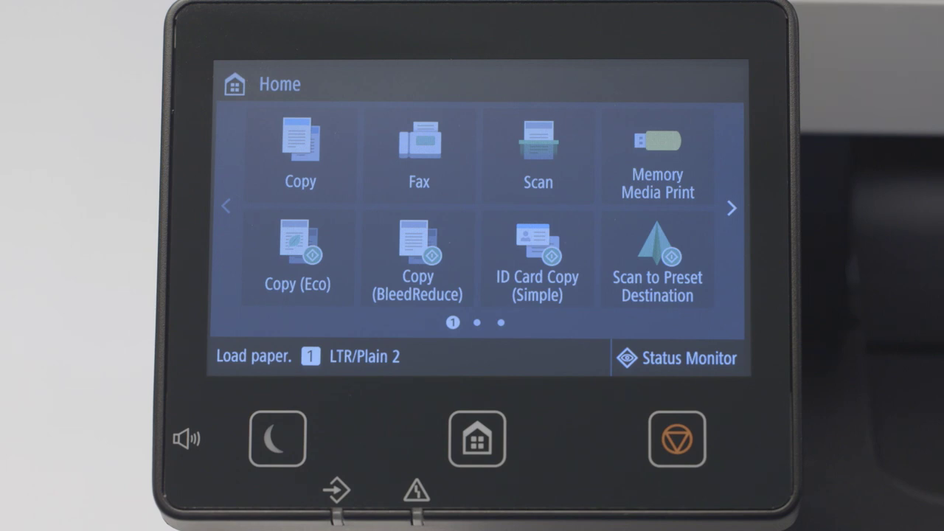
# Go to the second Home page showing Menu, Address Book and Paper Settings
pyautogui.click(730, 206)
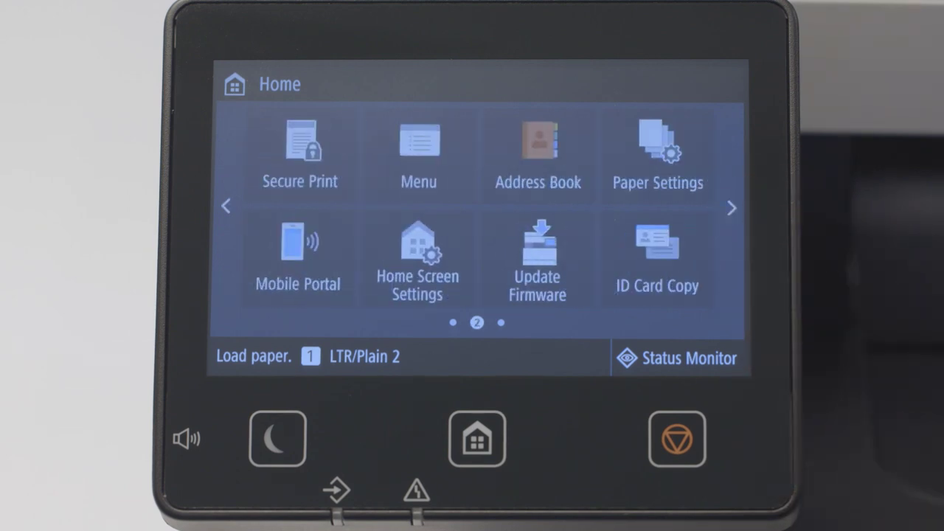
# Open Menu > Preferences > Network and enter the System Manager ID on the keypad
pyautogui.click(419, 148)
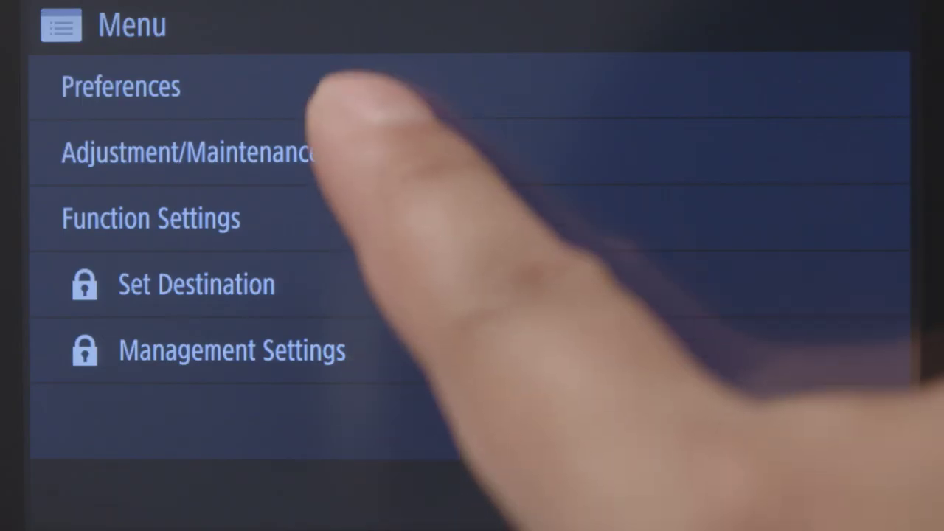
pyautogui.click(369, 87)
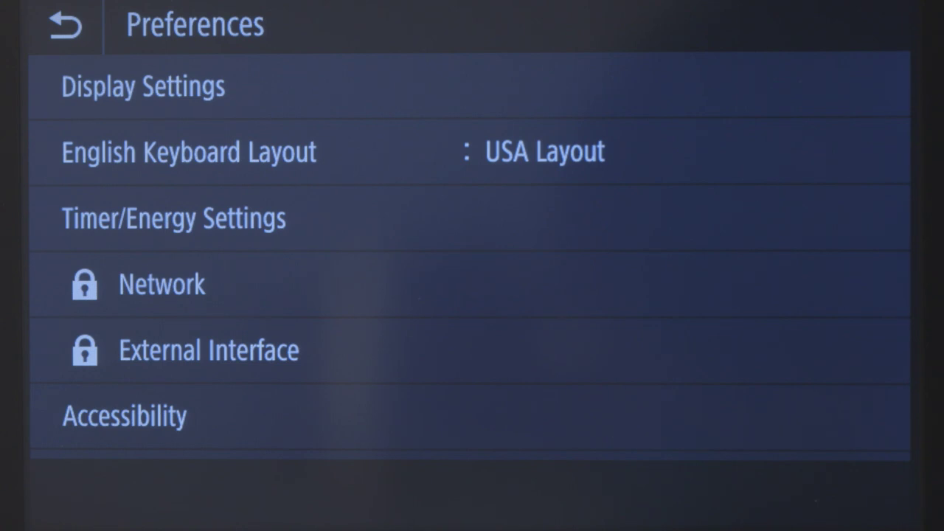
pyautogui.click(443, 284)
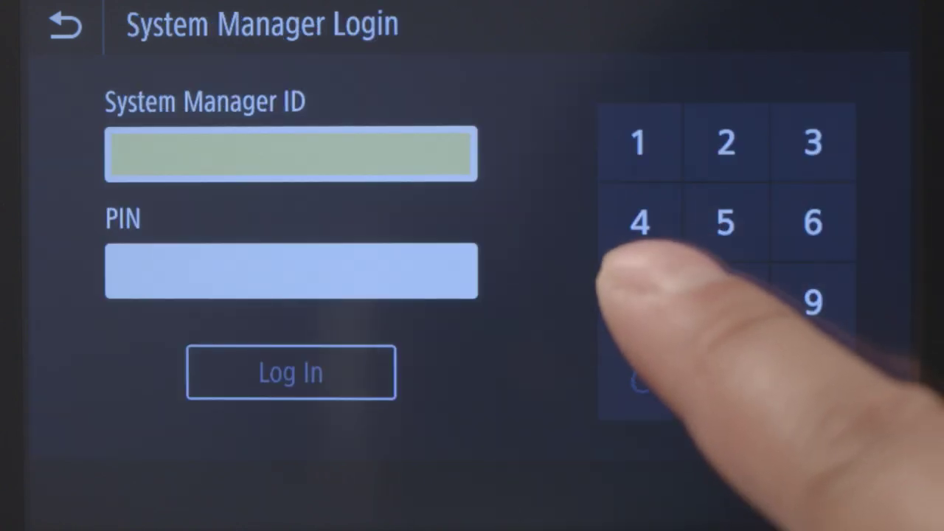
pyautogui.click(639, 301)
pyautogui.click(812, 222)
pyautogui.click(726, 222)
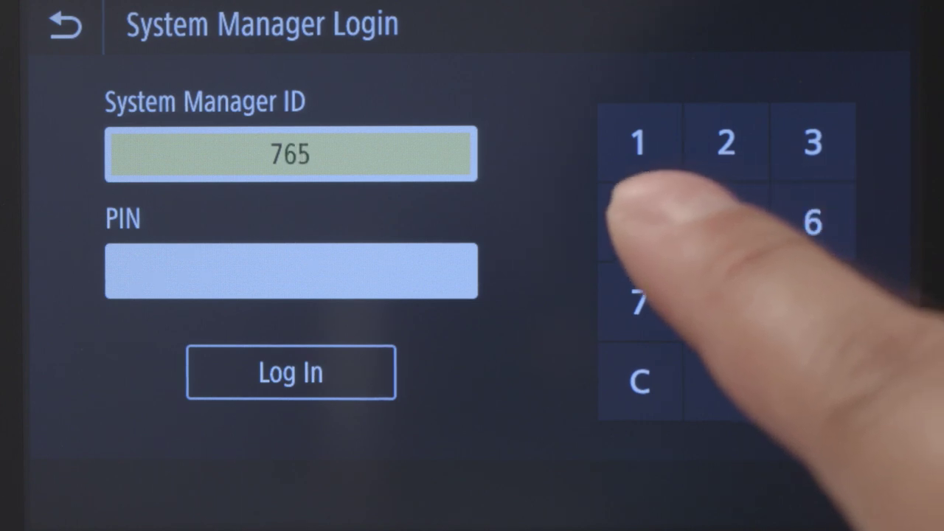
pyautogui.click(640, 222)
pyautogui.click(813, 142)
pyautogui.click(726, 141)
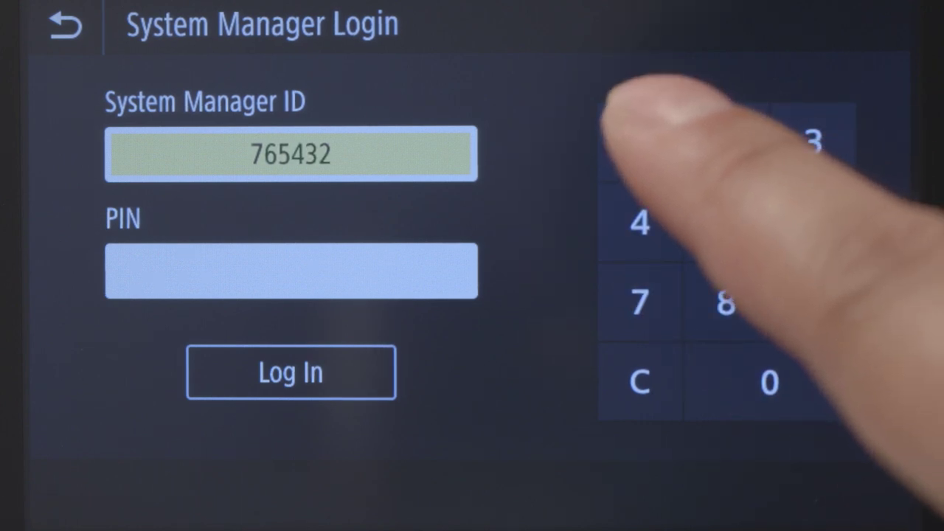
pyautogui.click(639, 142)
# Enter the System Manager PIN and log in to reach the Network menu
pyautogui.click(284, 271)
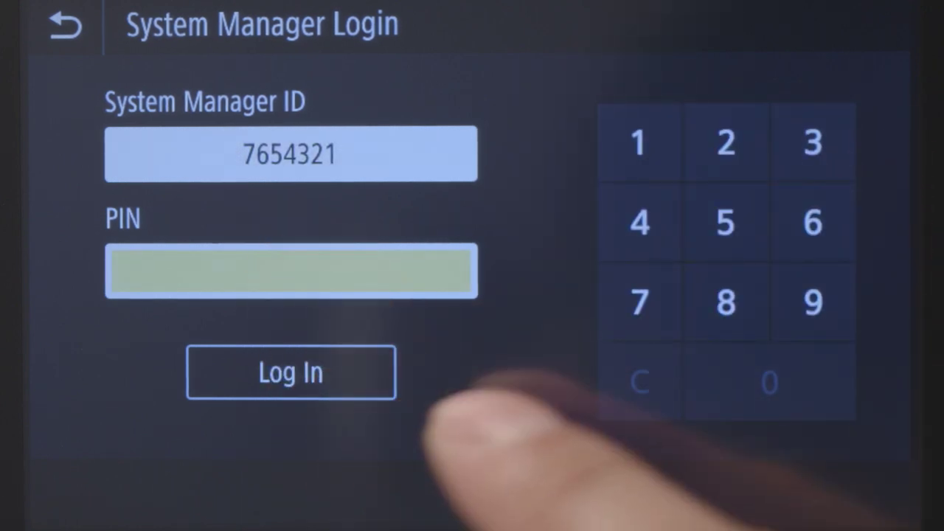
pyautogui.click(639, 301)
pyautogui.click(813, 222)
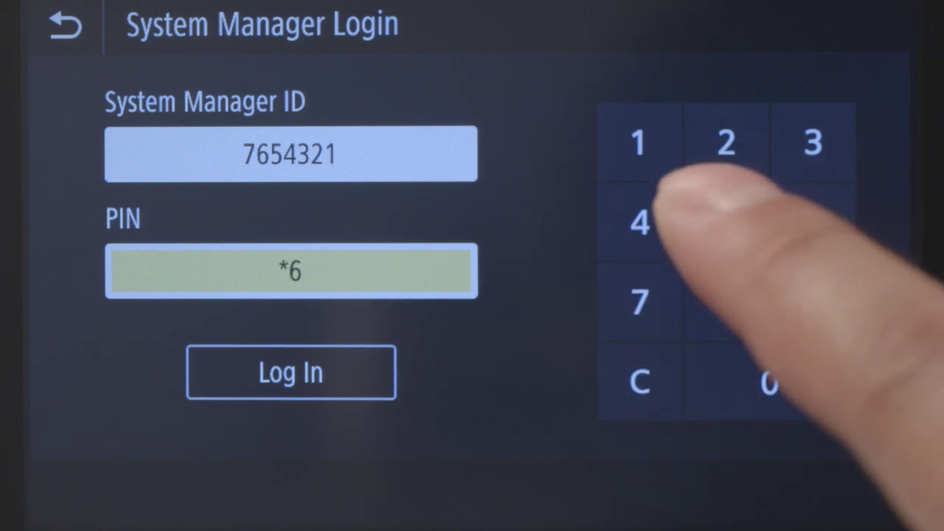
pyautogui.click(726, 222)
pyautogui.click(640, 222)
pyautogui.click(812, 142)
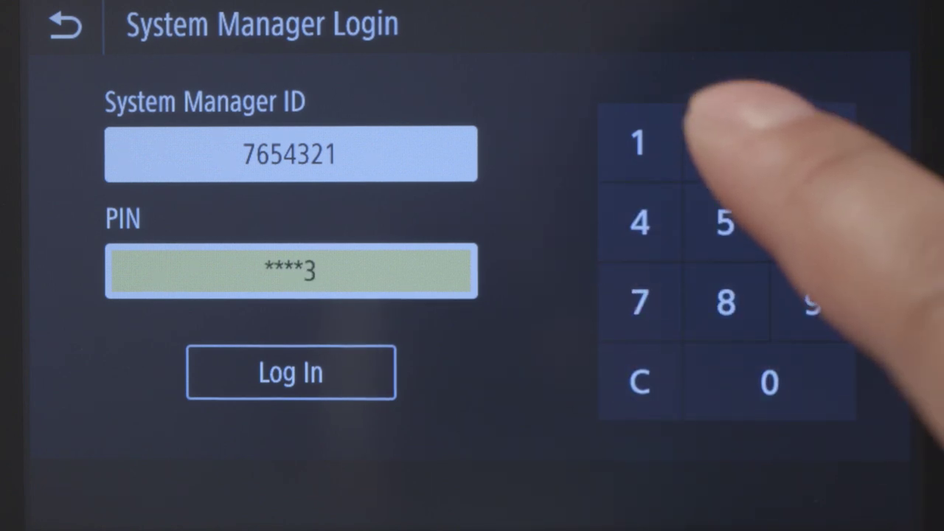
pyautogui.click(726, 141)
pyautogui.click(640, 142)
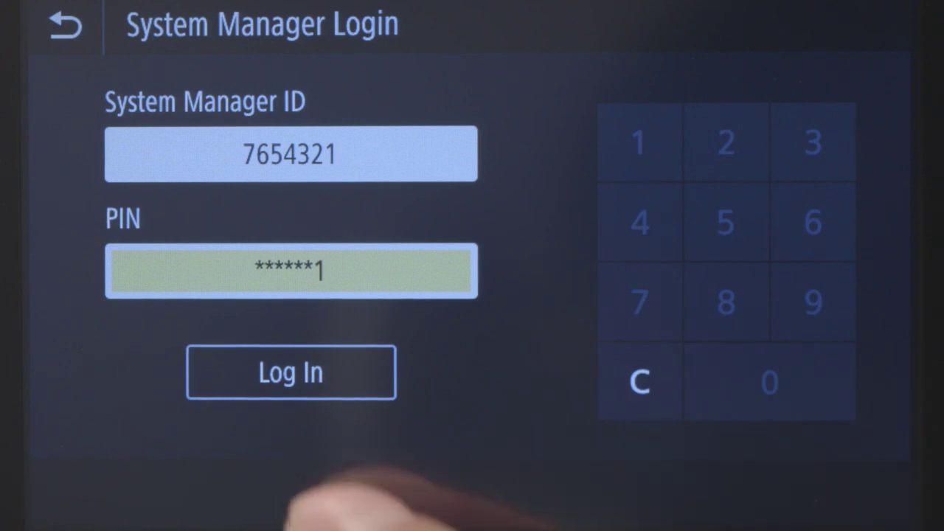
pyautogui.click(291, 371)
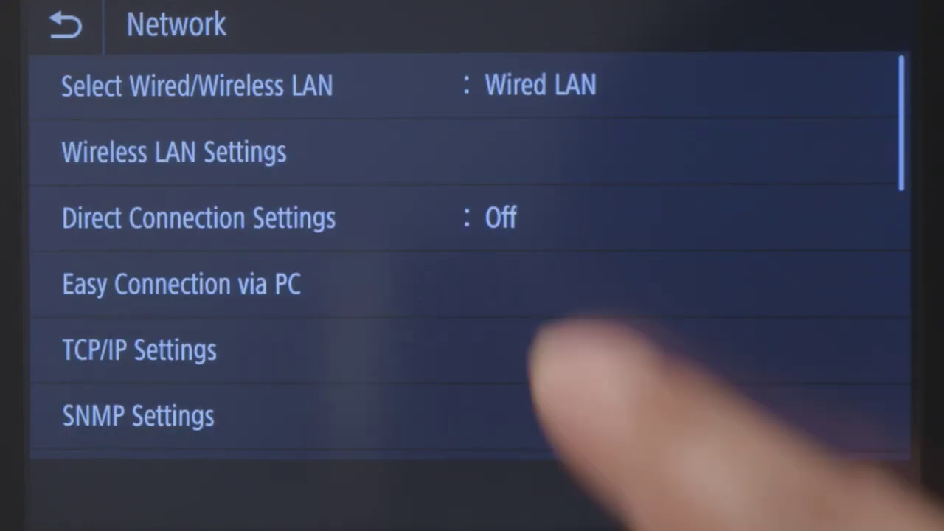
# Switch networking from Wired LAN to Wireless LAN and open SSID Settings
pyautogui.click(509, 96)
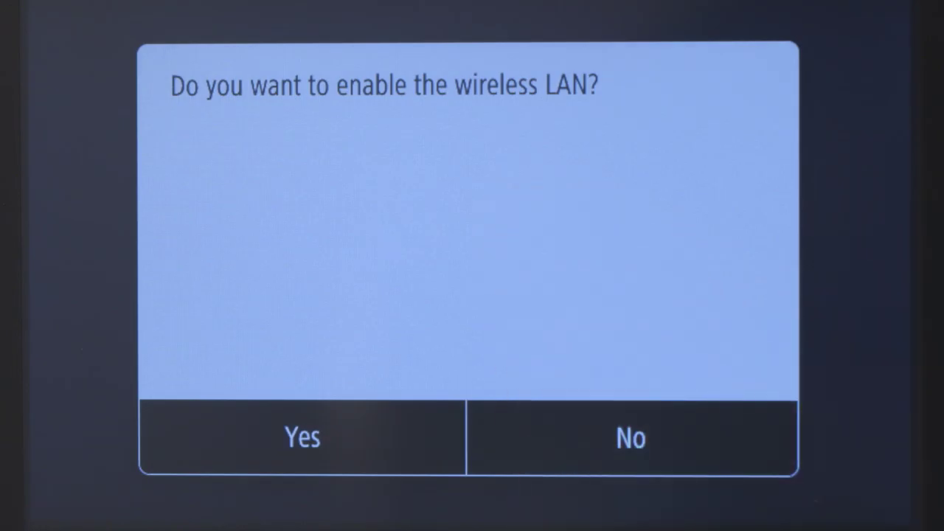
pyautogui.click(391, 433)
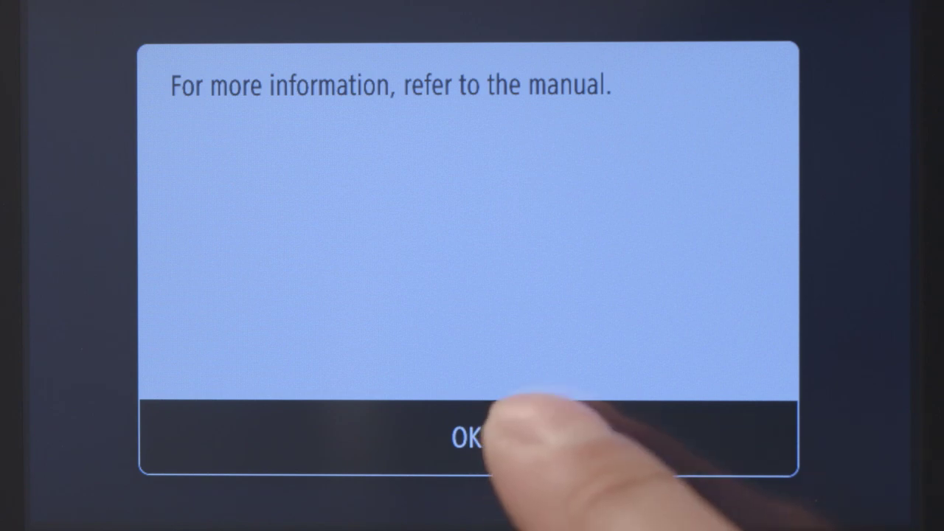
pyautogui.click(466, 437)
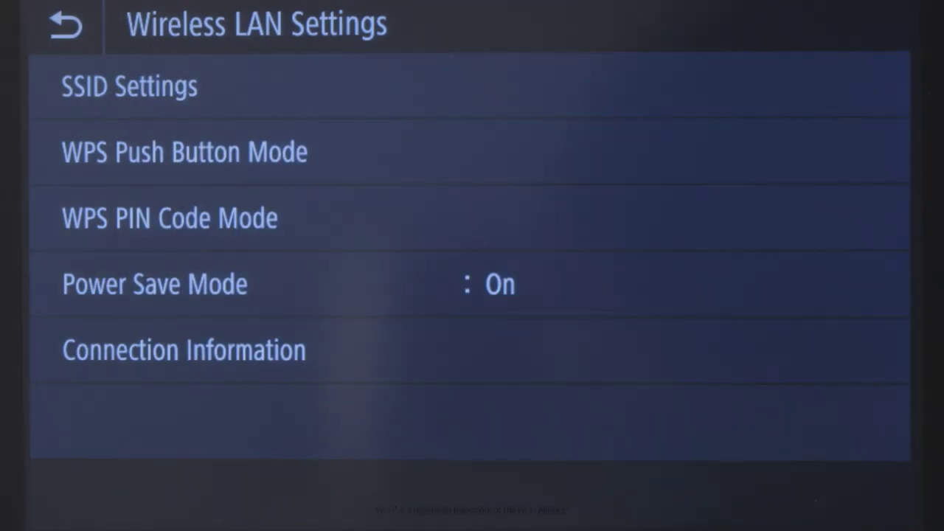
pyautogui.click(457, 81)
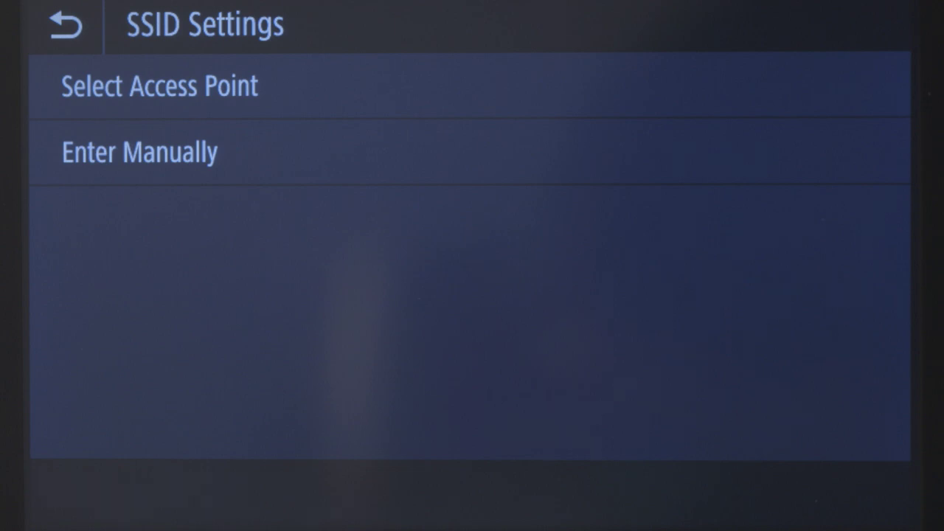
# Select the myhomenetwork WPA2-PSK access point and proceed to network key entry
pyautogui.click(406, 81)
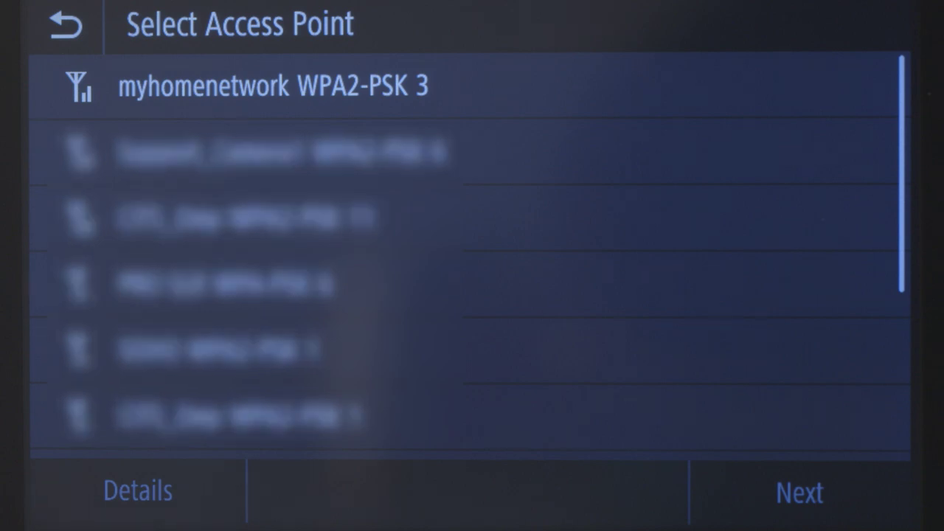
pyautogui.click(638, 83)
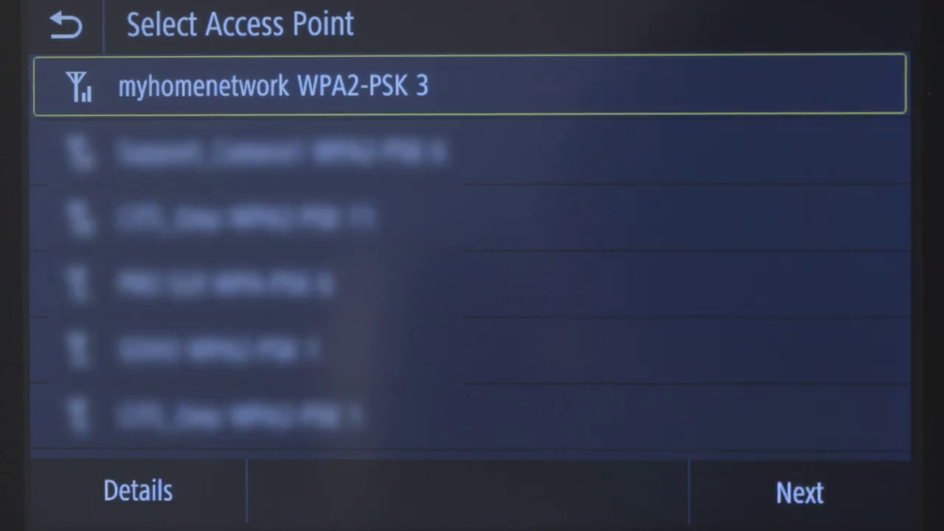
pyautogui.click(799, 492)
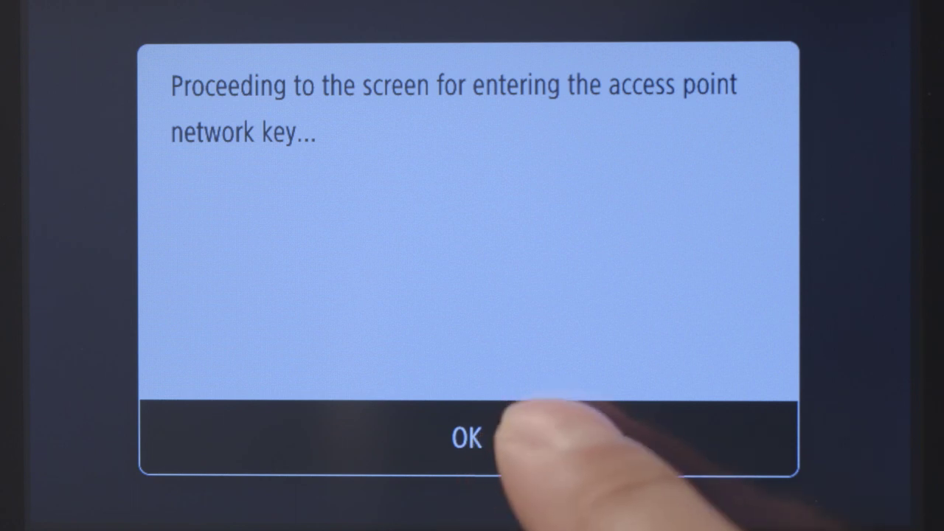
pyautogui.click(461, 437)
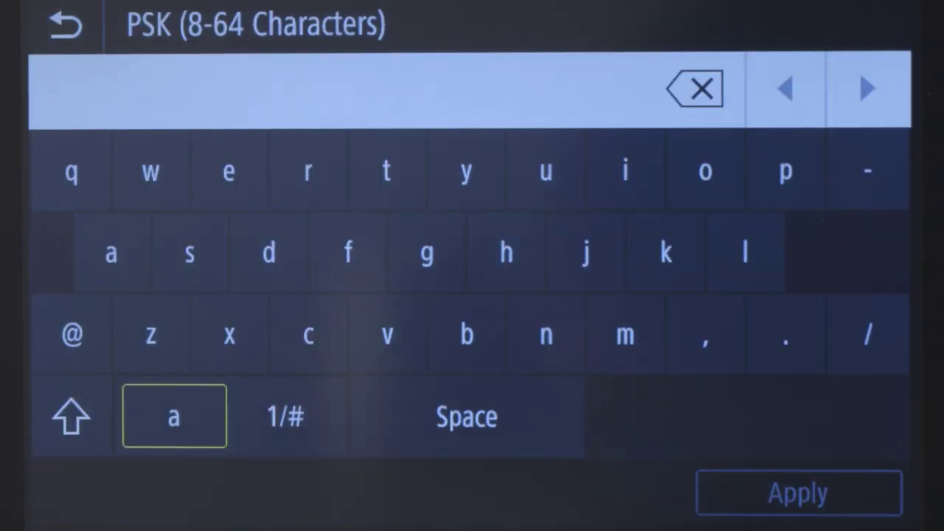
# Enter the Wi-Fi network key on the on-screen keyboard and apply it
pyautogui.click(71, 417)
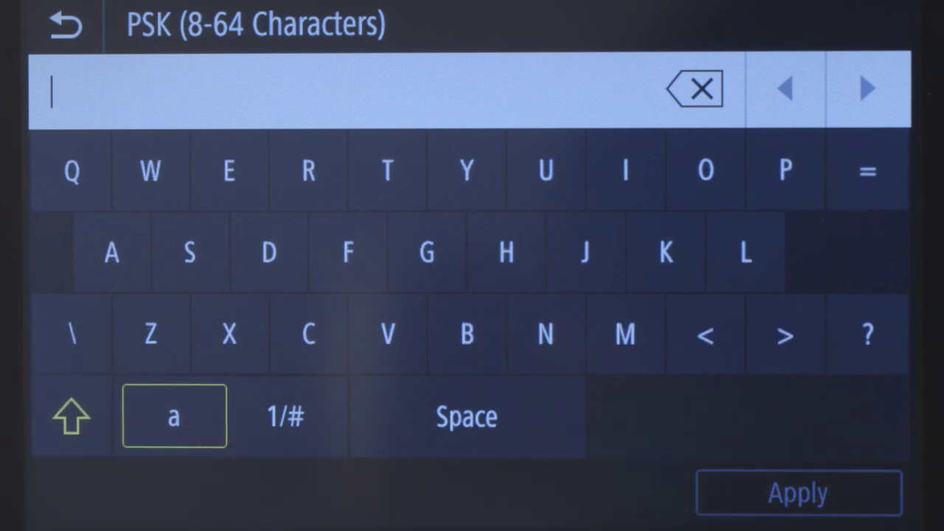
pyautogui.click(285, 417)
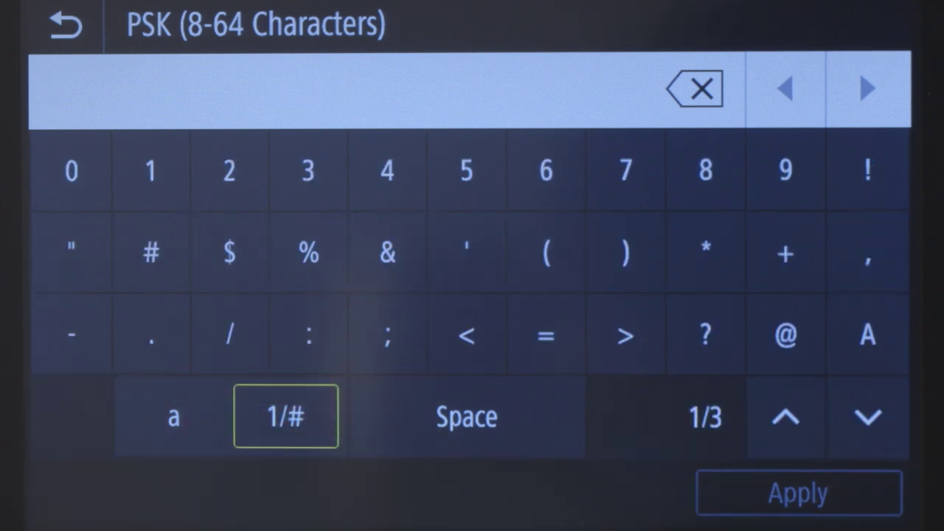
pyautogui.click(173, 417)
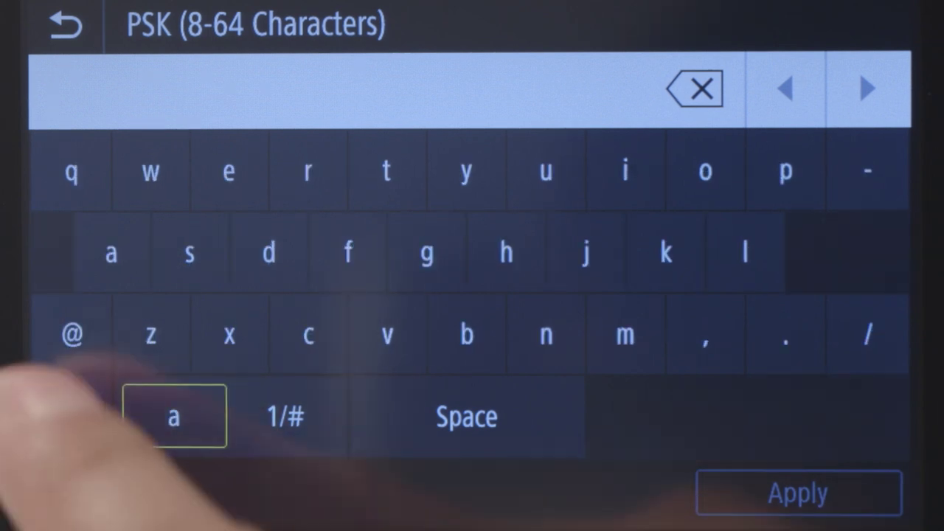
pyautogui.click(72, 417)
pyautogui.write('A')
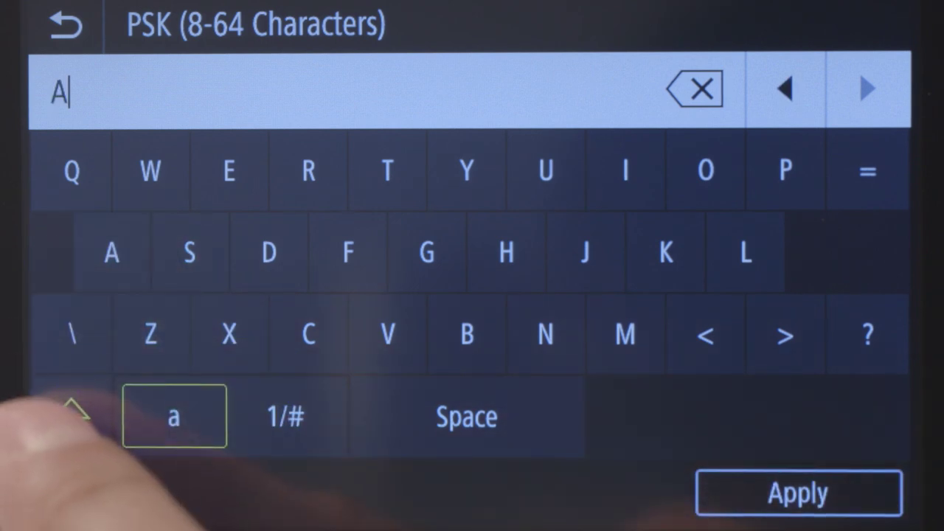
pyautogui.write('b')
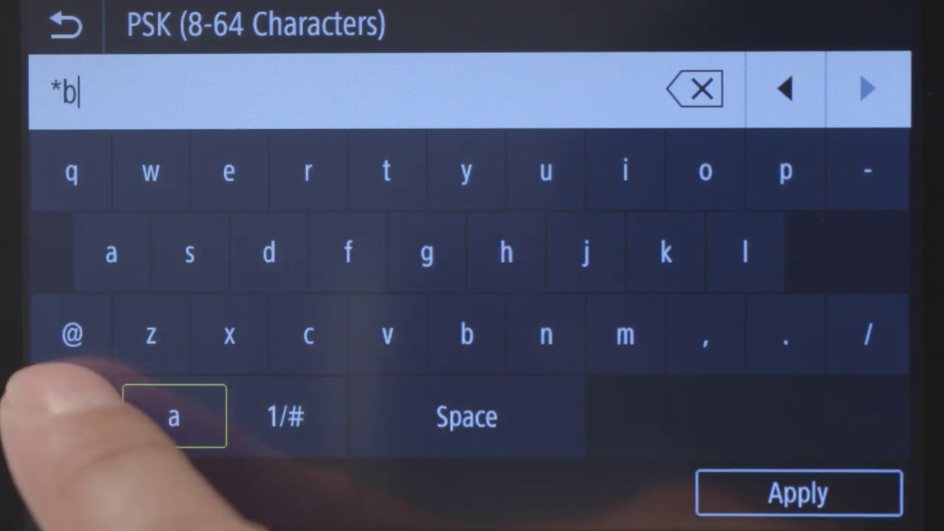
pyautogui.click(71, 417)
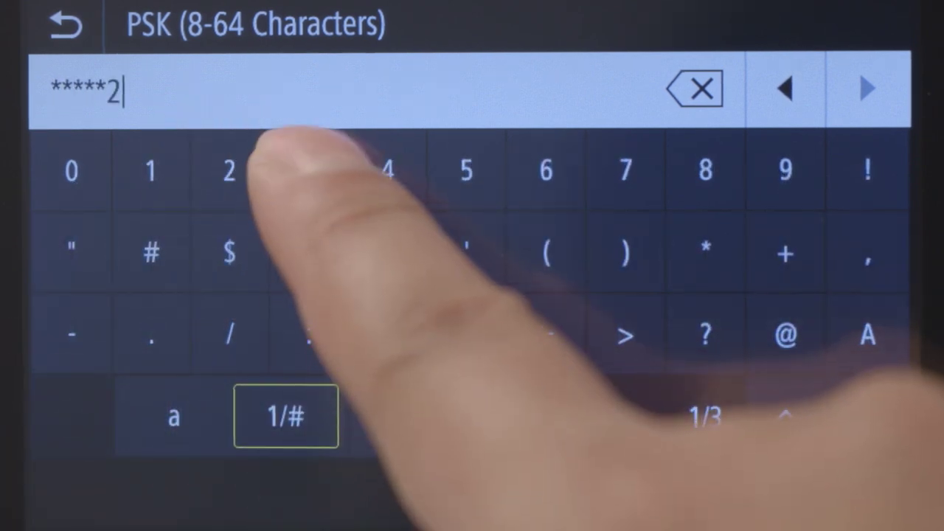
pyautogui.write('3#')
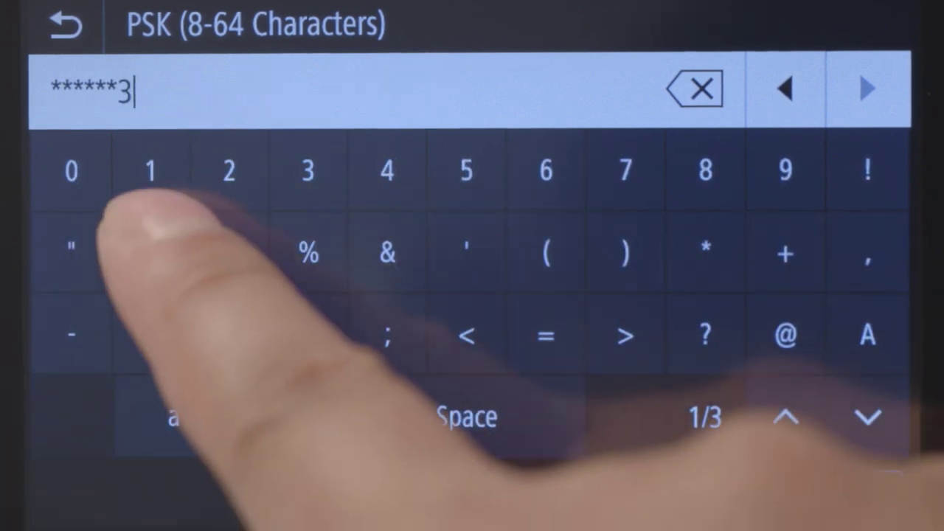
pyautogui.click(804, 491)
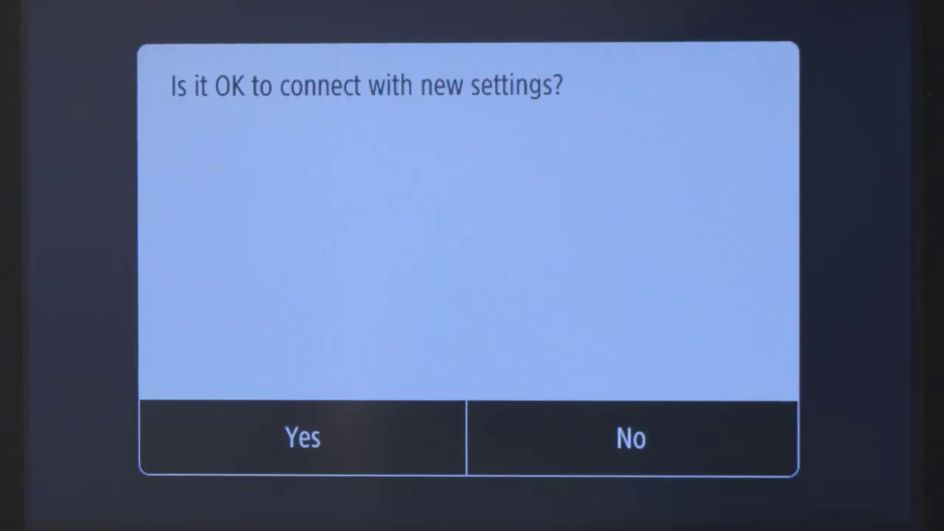
# Connect with the new wireless settings, then close out to the Home menu
pyautogui.click(306, 436)
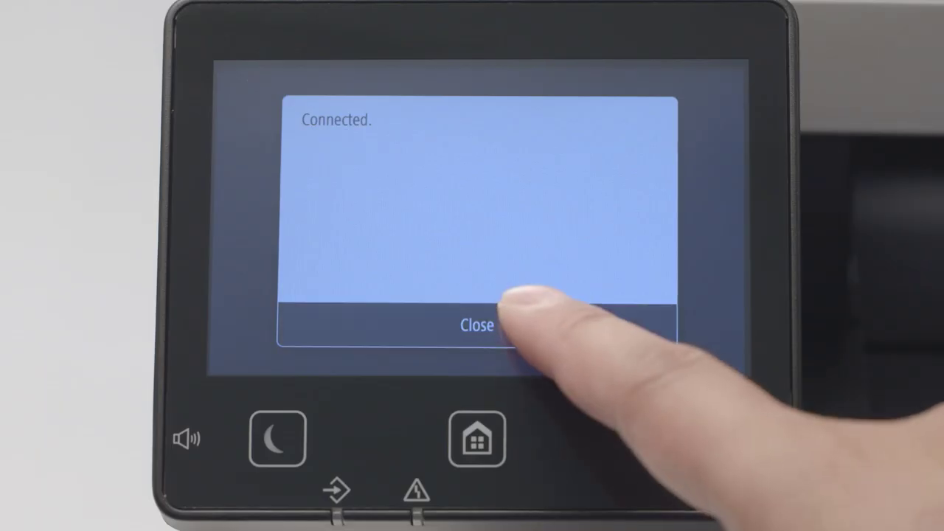
pyautogui.click(531, 437)
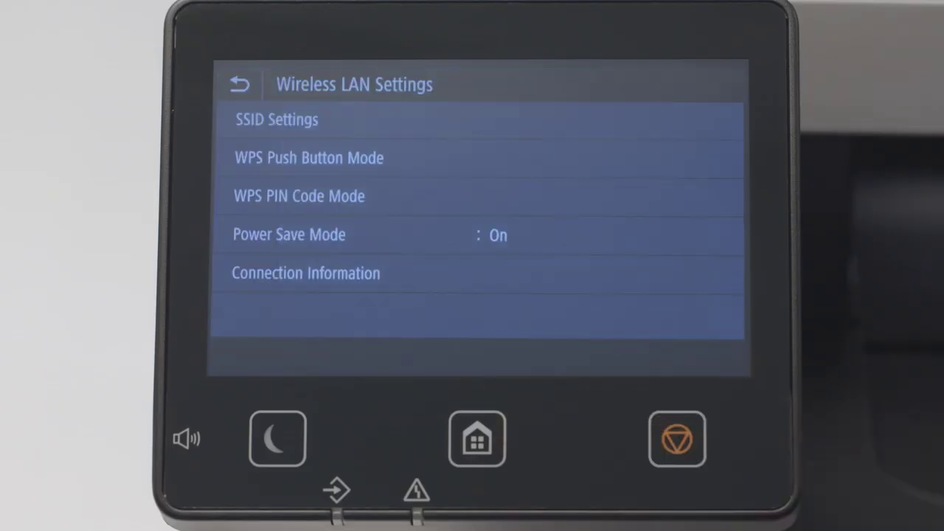
pyautogui.click(476, 439)
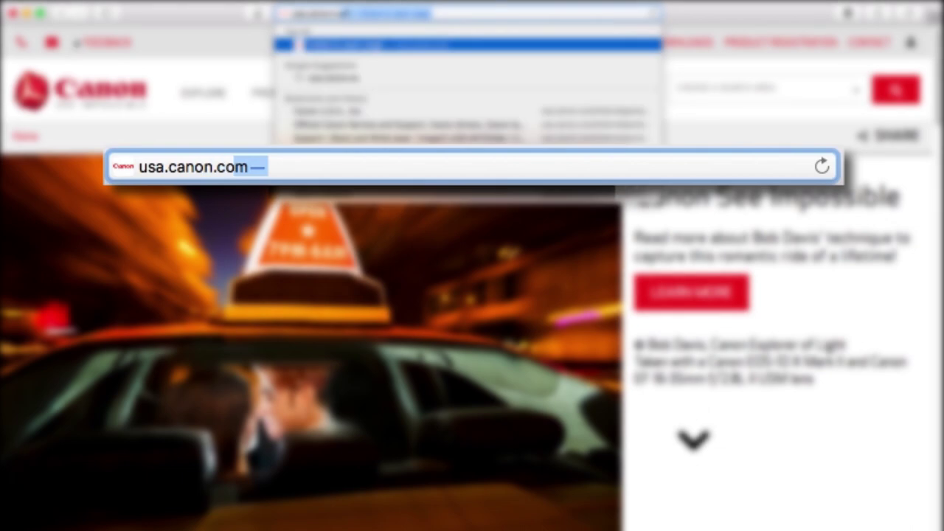
# Load usa.canon.com/support and enter imageCLASS MF424dw in the model search
pyautogui.write('om/sup')
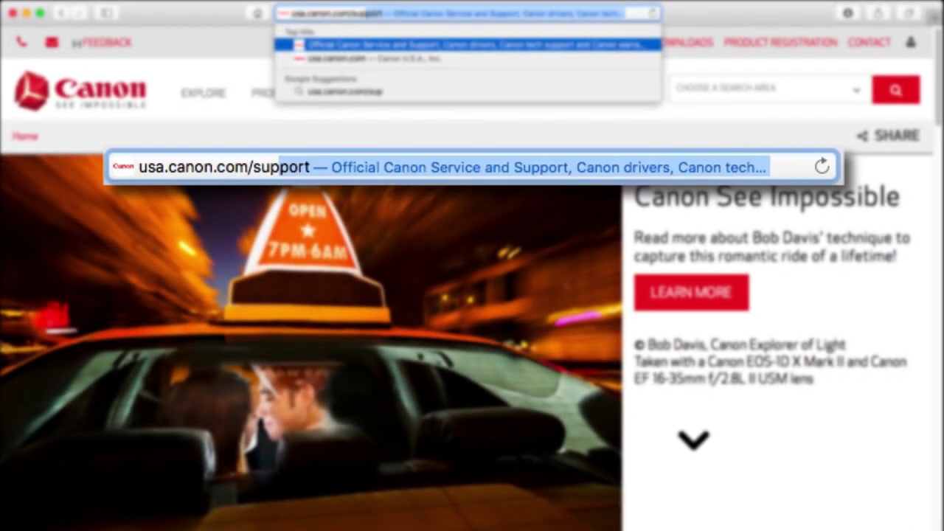
pyautogui.write('port')
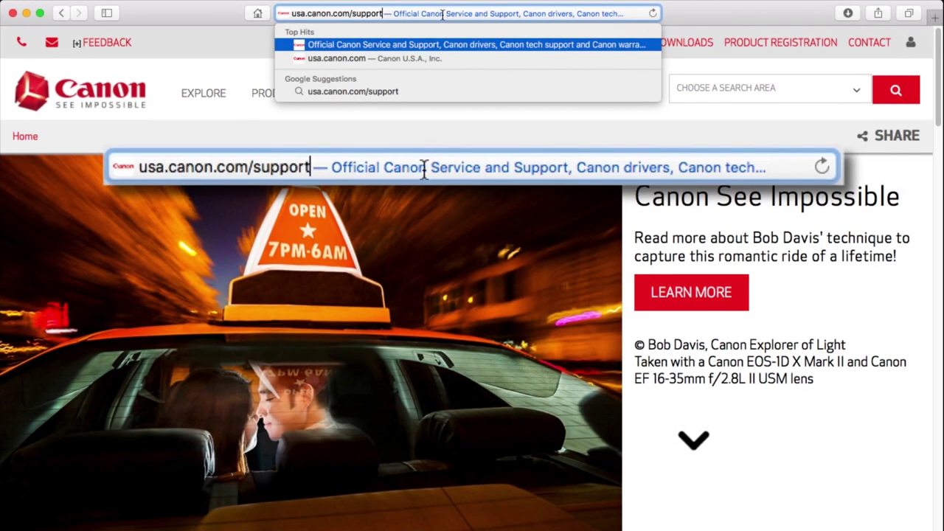
pyautogui.click(426, 44)
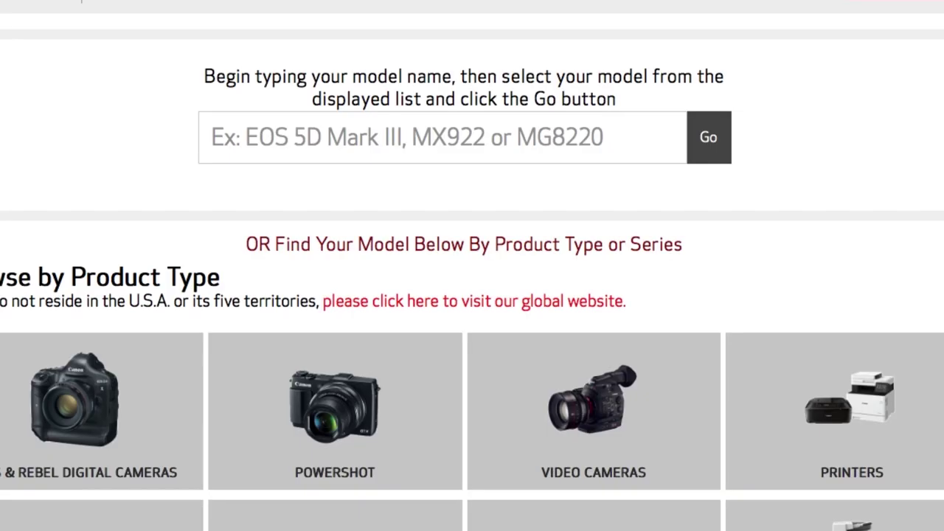
pyautogui.click(415, 144)
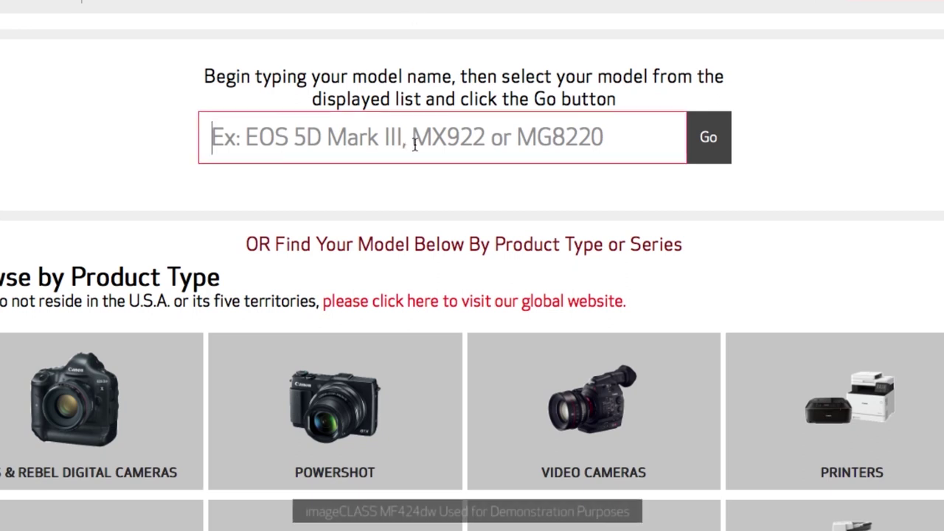
pyautogui.write('imageCLASS MF424')
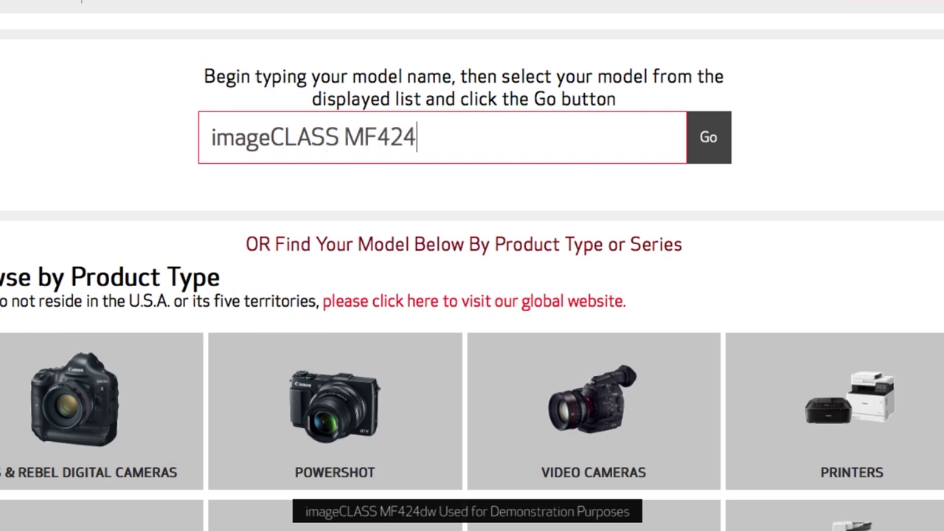
pyautogui.write('dw')
pyautogui.press('Down')
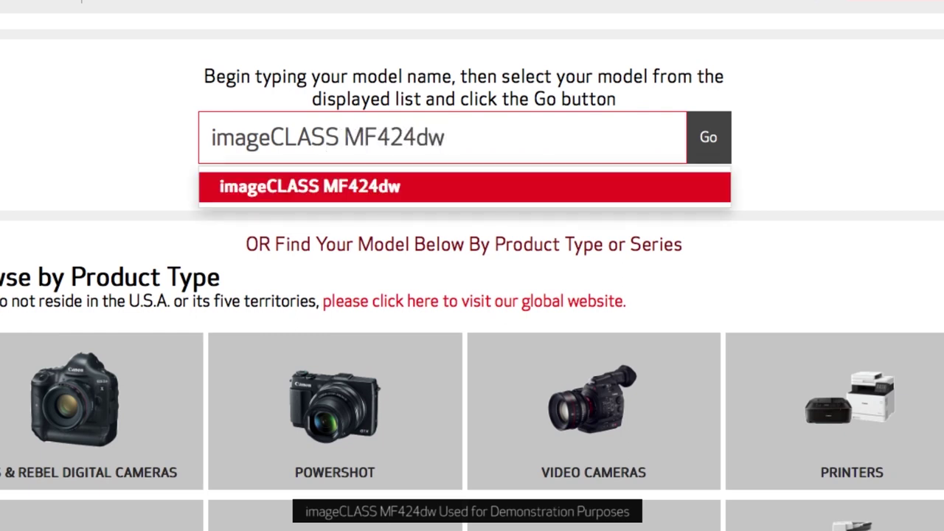
pyautogui.click(411, 186)
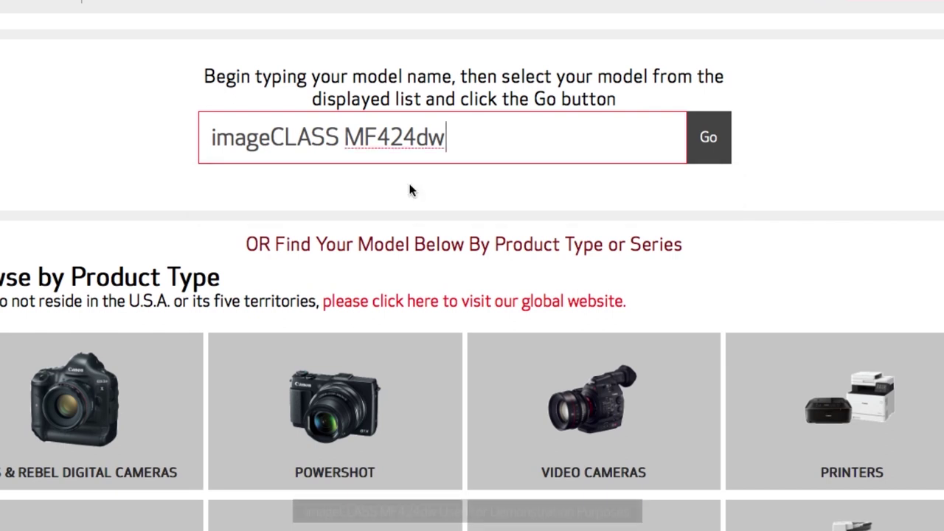
# Download the MF424dw Scanner Driver (mac-scan-v2110-00.dmg) and MF Printer Driver (mac-mf-v10100-00.dmg)
pyautogui.click(701, 143)
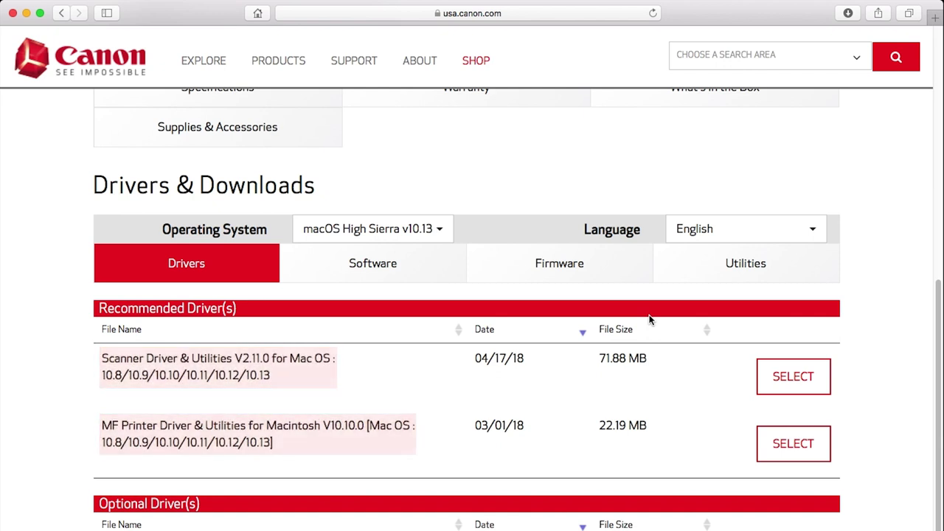
pyautogui.click(786, 379)
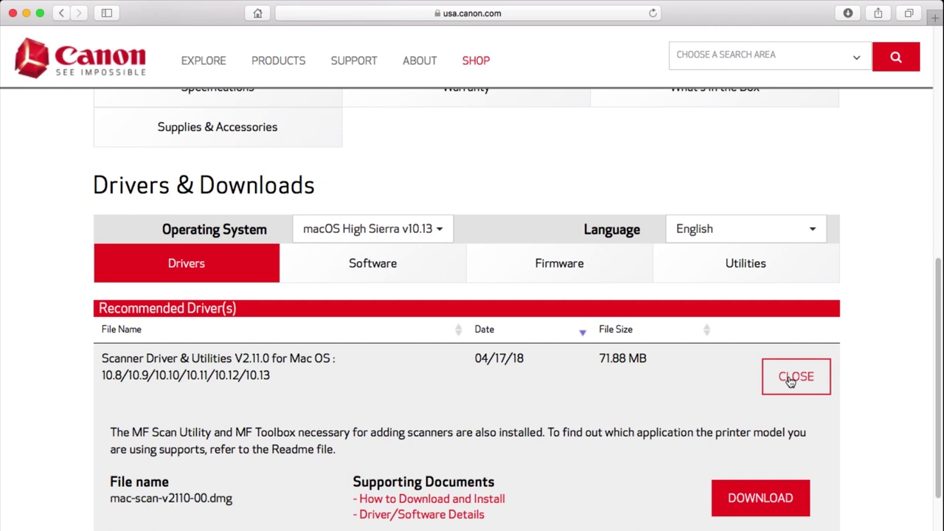
pyautogui.click(780, 494)
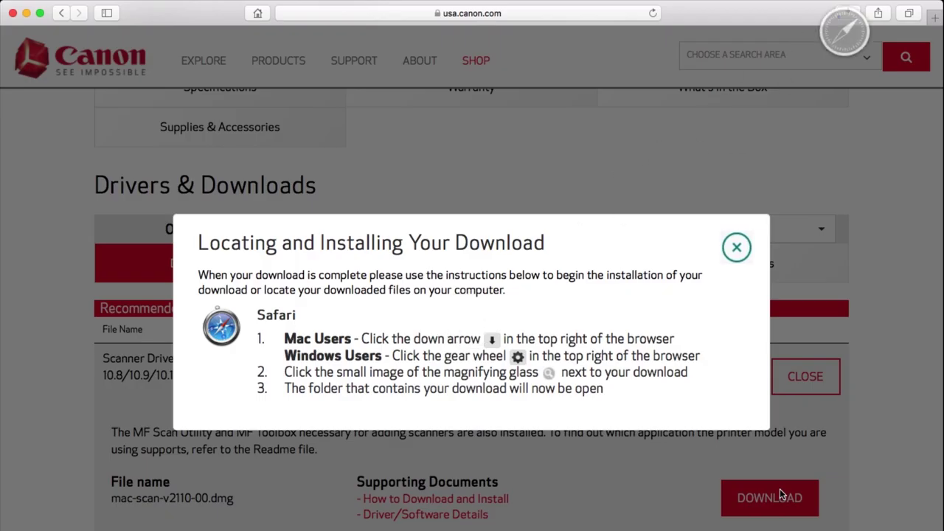
pyautogui.click(736, 248)
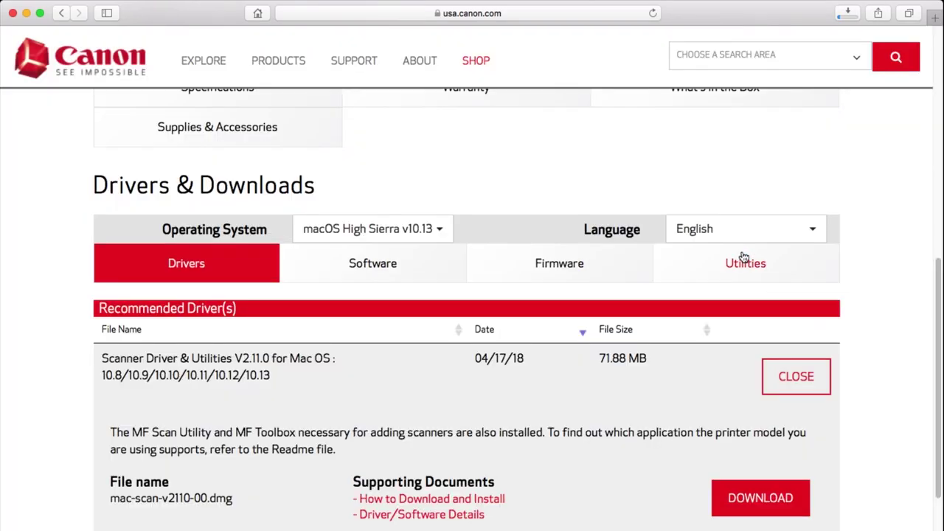
pyautogui.moveTo(939, 331); pyautogui.dragTo(939, 377)
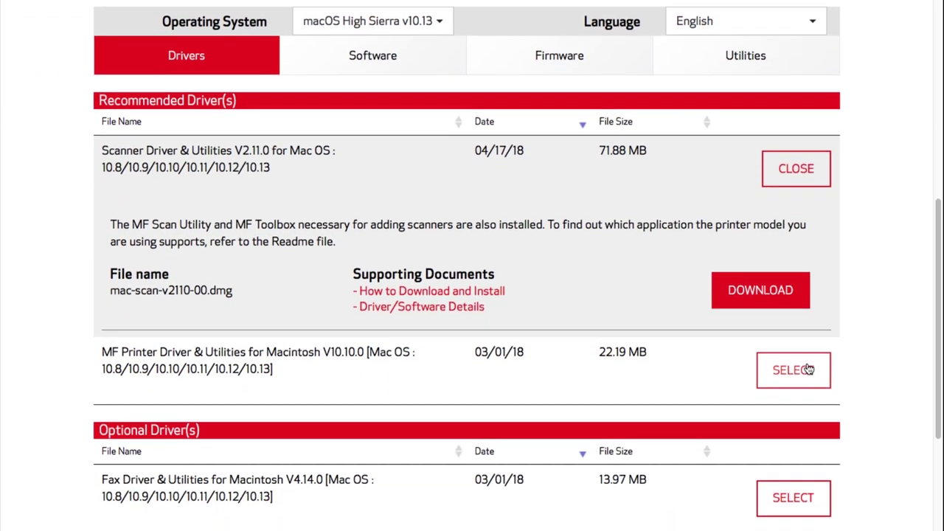
pyautogui.click(804, 471)
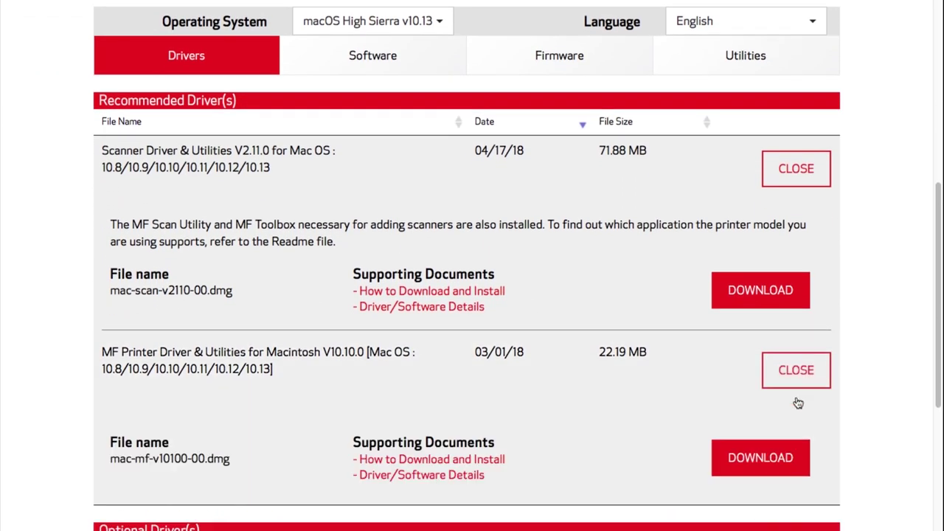
pyautogui.click(780, 458)
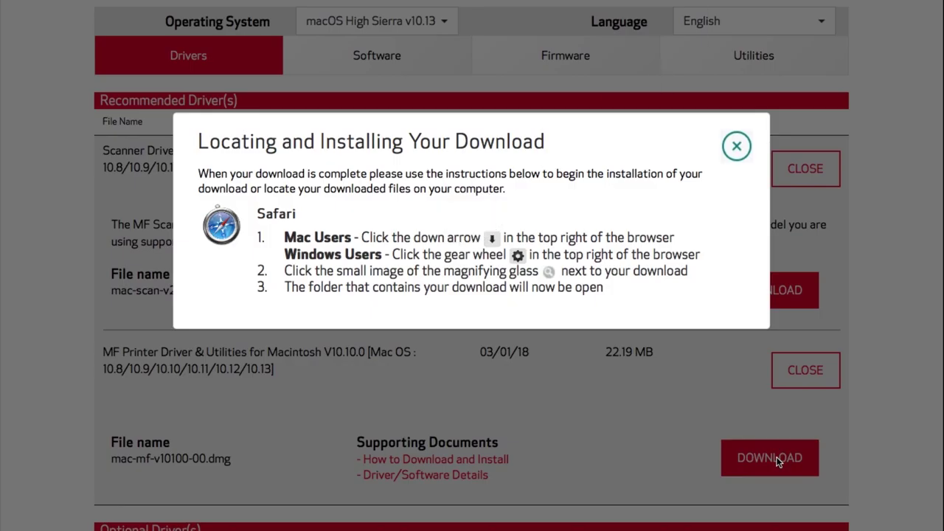
# Open mac-mf-v10100-00.dmg from Safari's downloads and launch MF_Printer_Installer.pkg
pyautogui.click(738, 146)
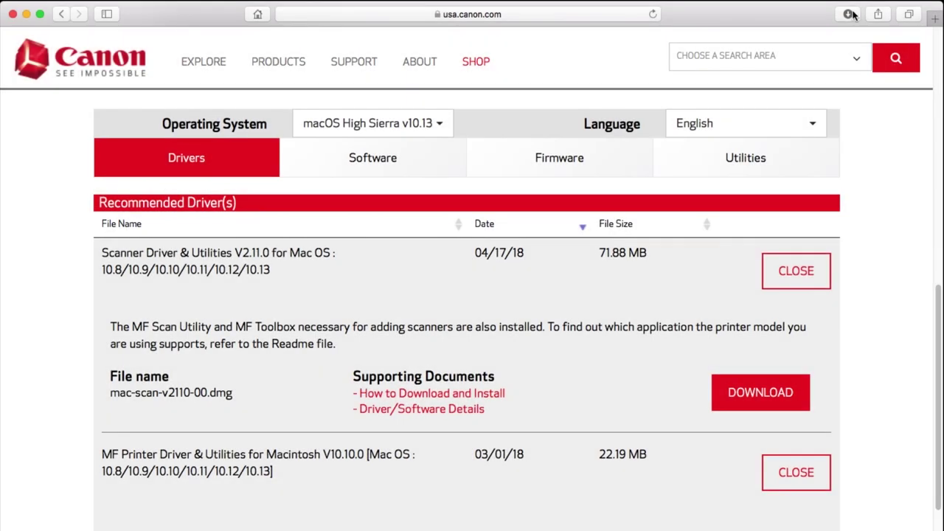
pyautogui.click(852, 14)
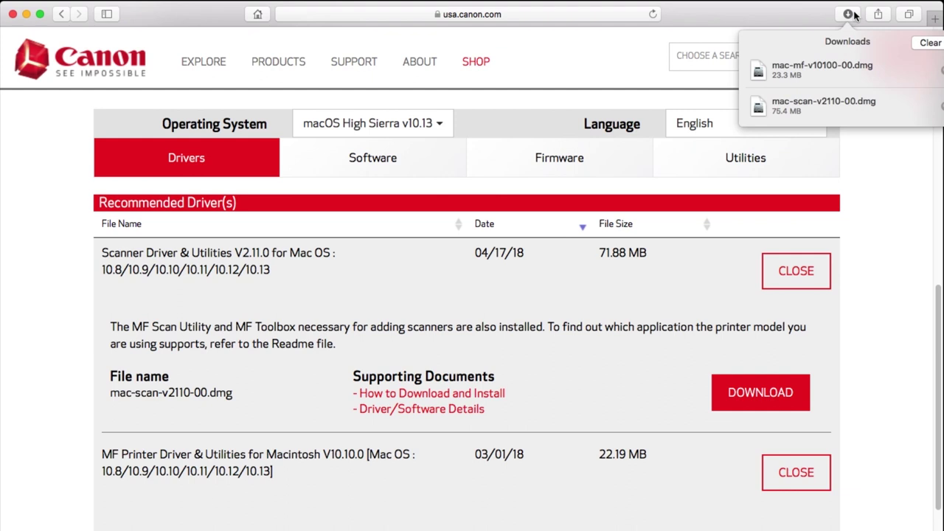
pyautogui.doubleClick(854, 68)
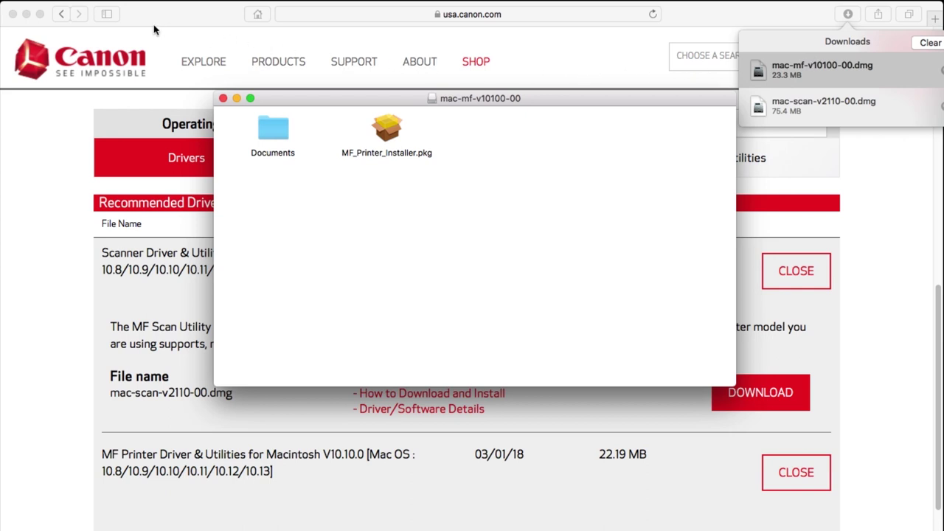
pyautogui.click(27, 14)
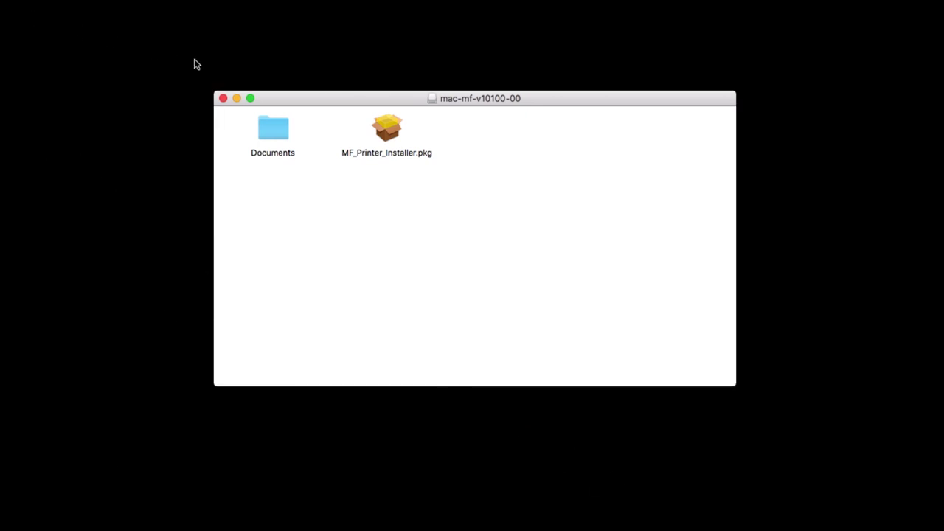
pyautogui.doubleClick(386, 129)
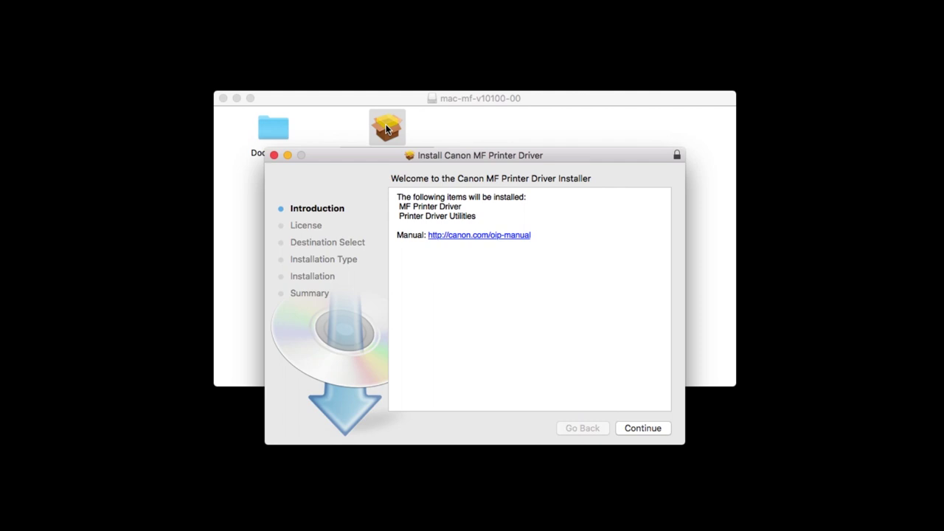
pyautogui.click(236, 98)
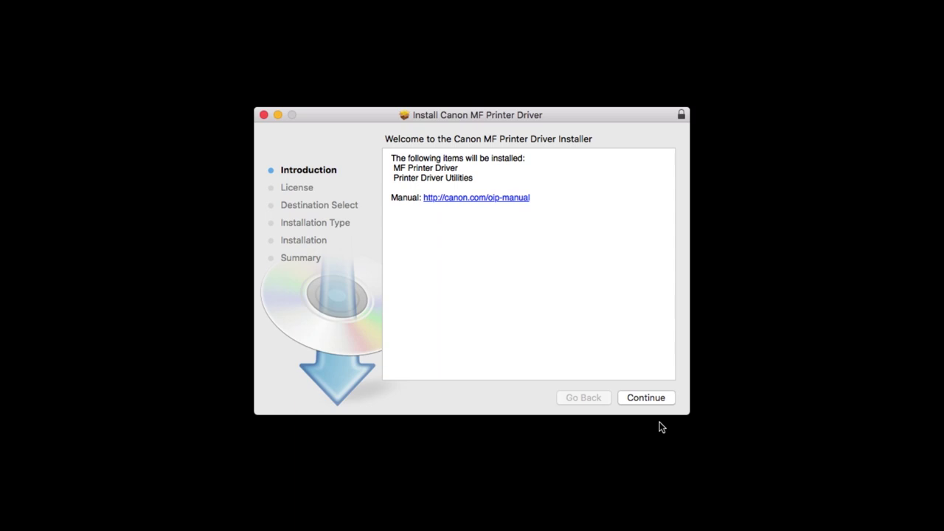
# Agree to the Canon license and begin the Standard Install on OSX9
pyautogui.click(649, 398)
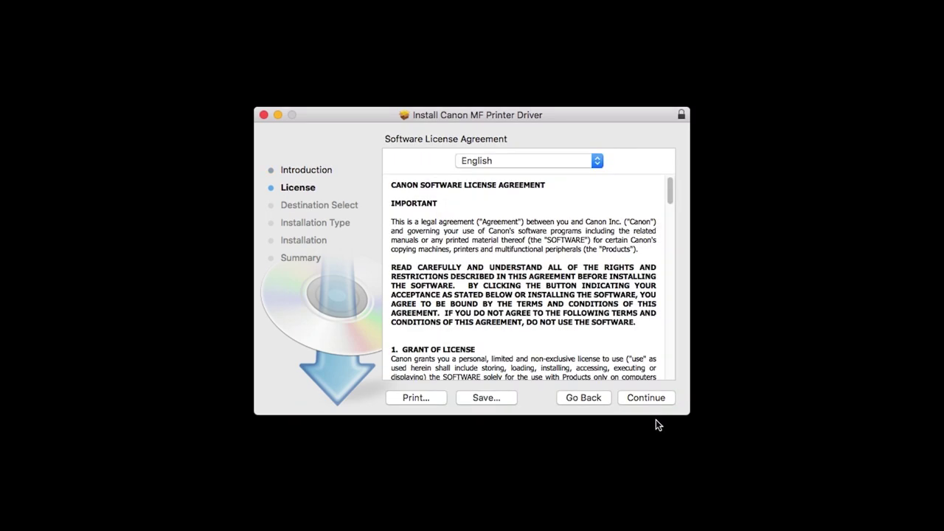
pyautogui.click(649, 399)
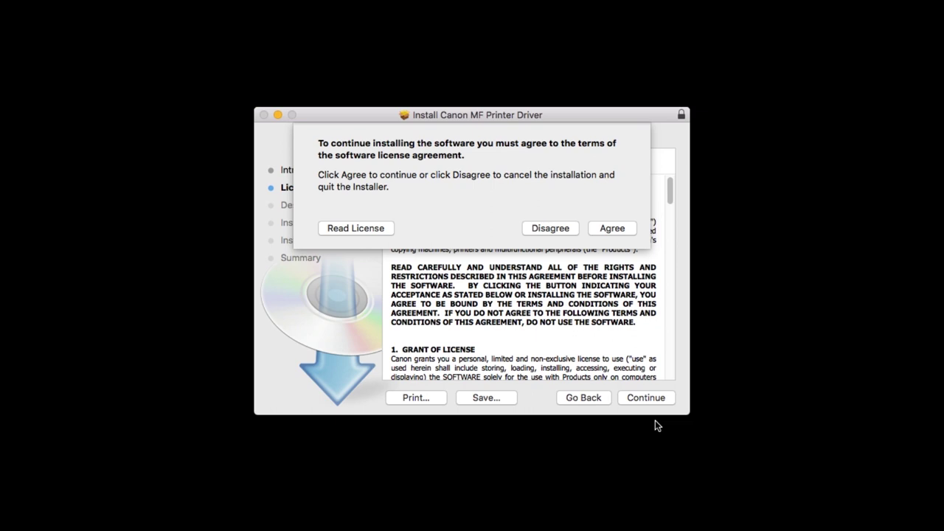
pyautogui.click(610, 228)
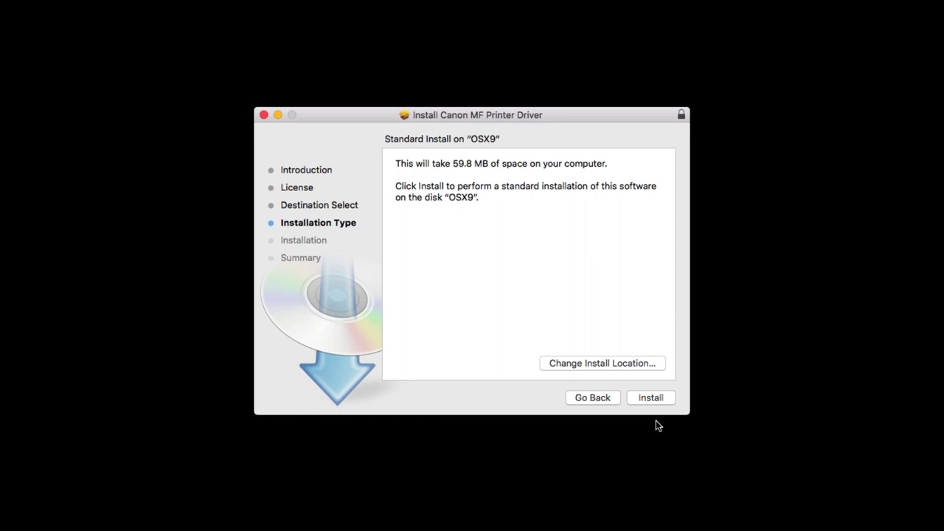
pyautogui.click(652, 399)
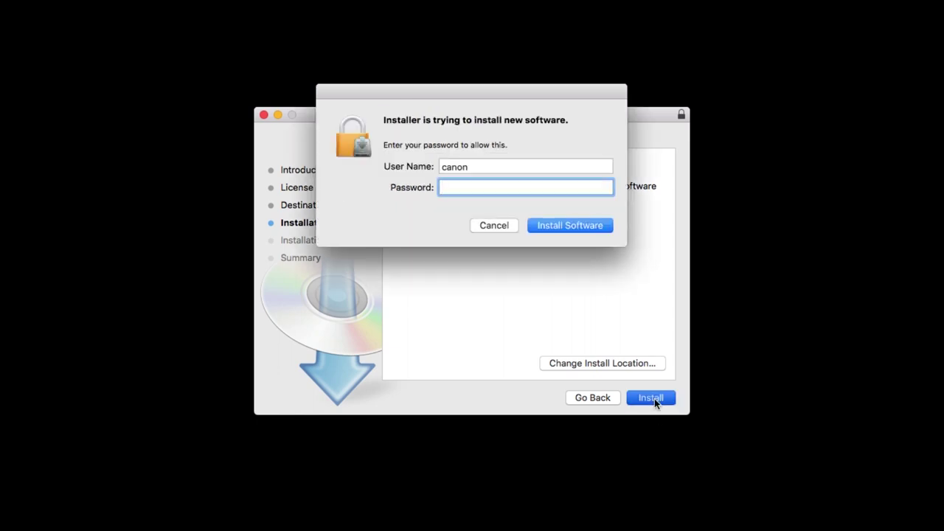
# Authorize the MF Printer Driver install with the admin password and close the installer once it succeeds
pyautogui.write('••••••••••')
pyautogui.click(565, 229)
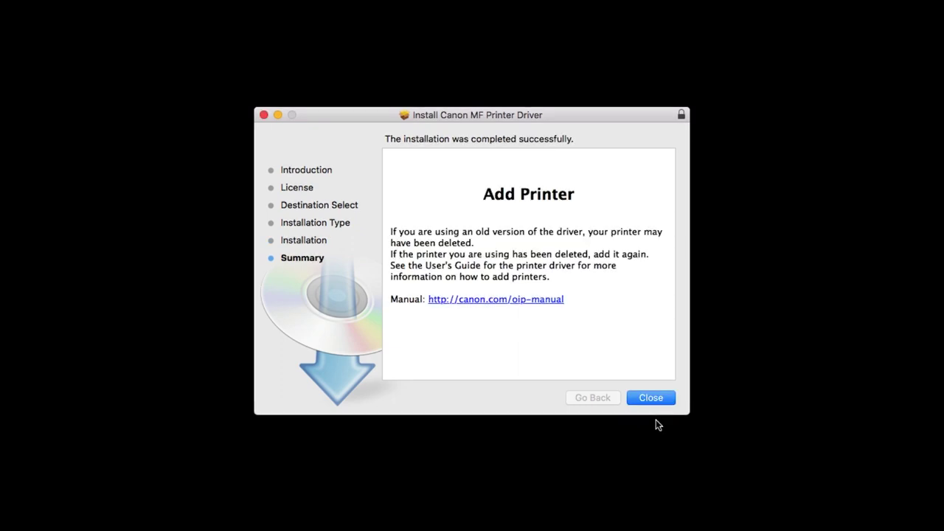
pyautogui.click(653, 400)
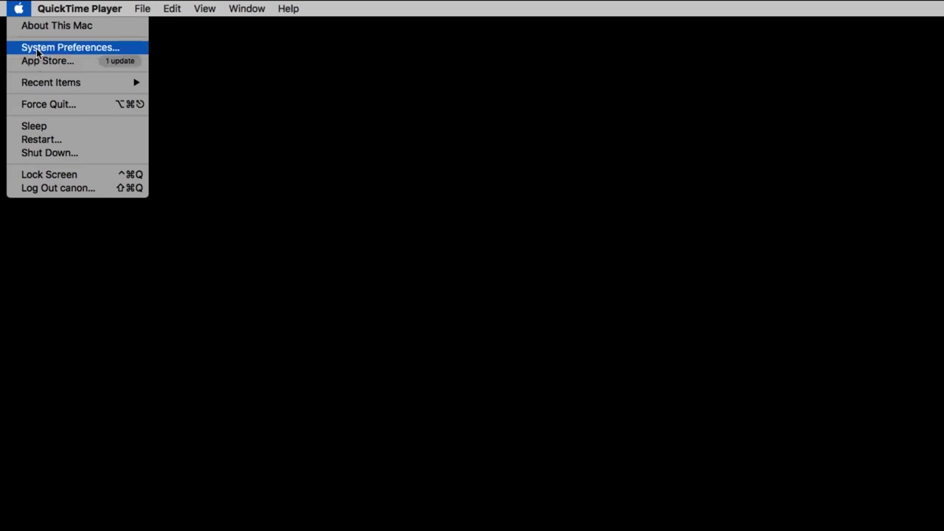
pyautogui.click(38, 49)
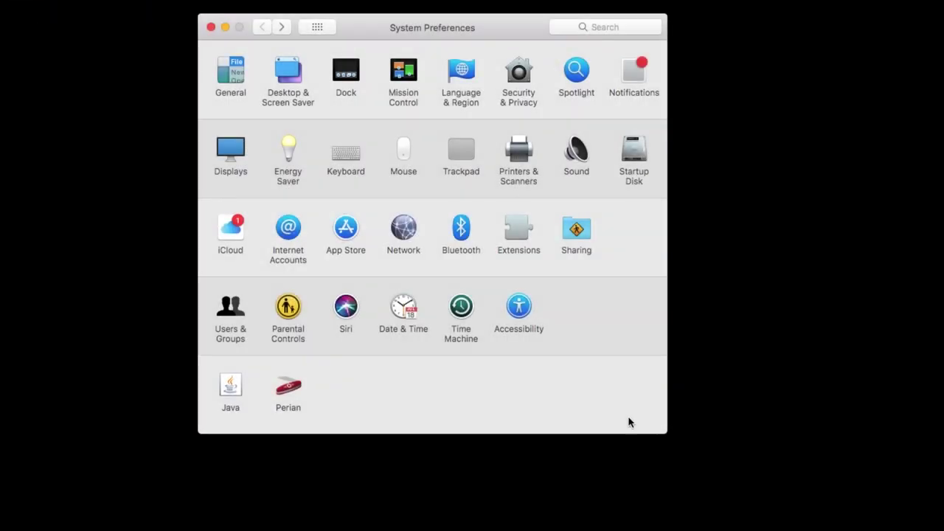
# In Printers & Scanners, add the Canon MF420 Series printer using the Canon MF420 Series driver
pyautogui.click(509, 175)
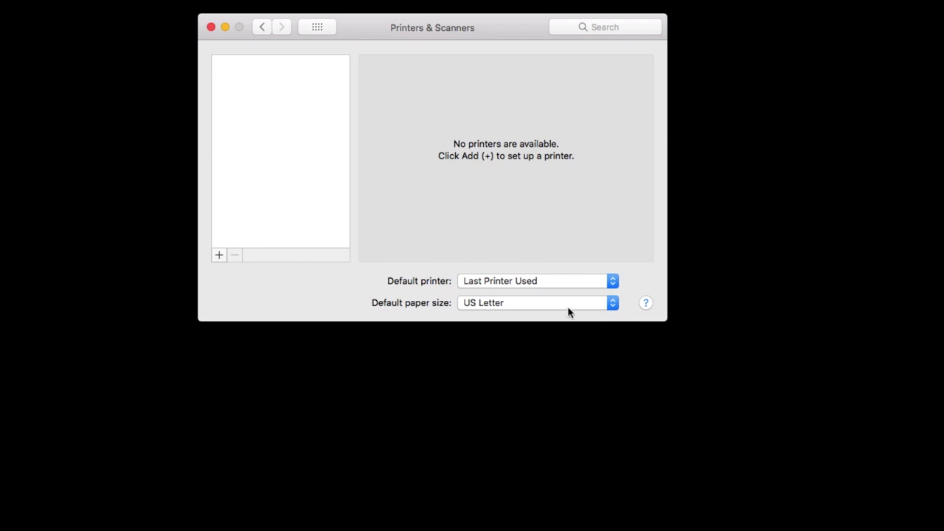
pyautogui.click(219, 255)
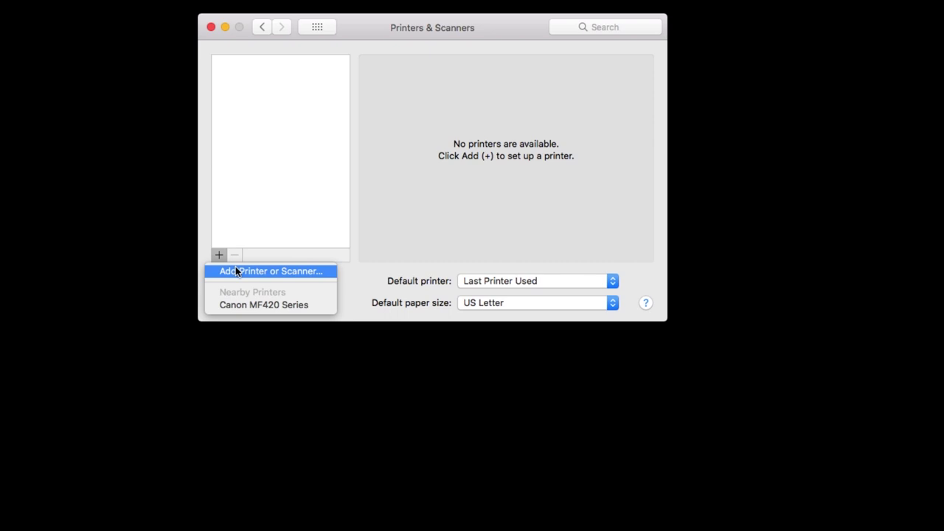
pyautogui.click(236, 271)
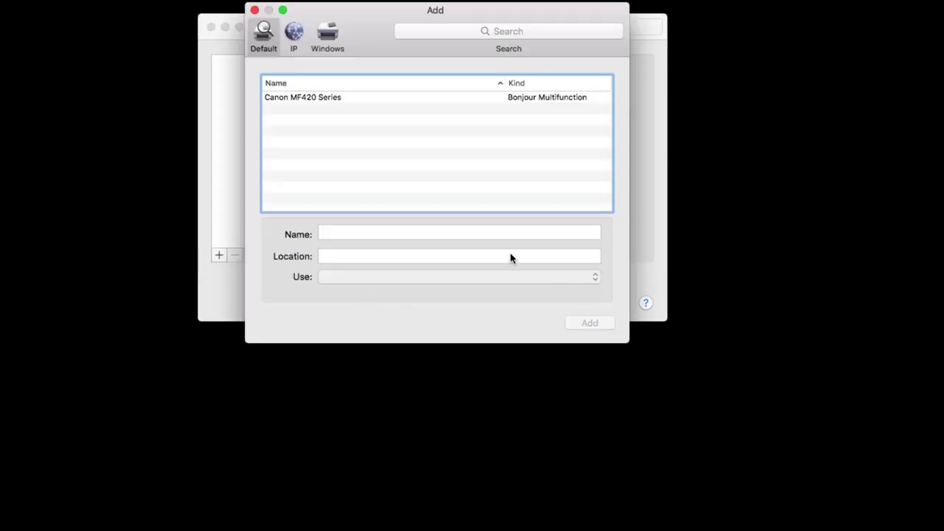
pyautogui.click(336, 99)
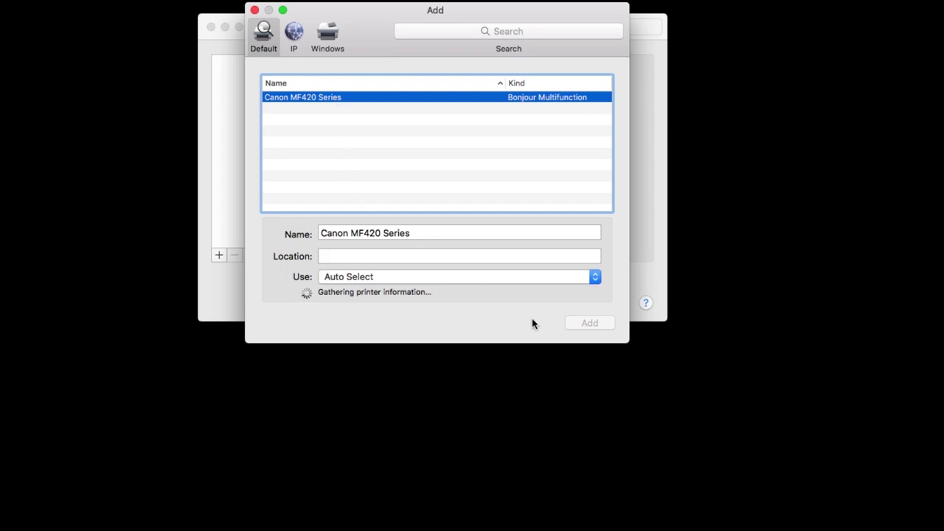
pyautogui.click(398, 276)
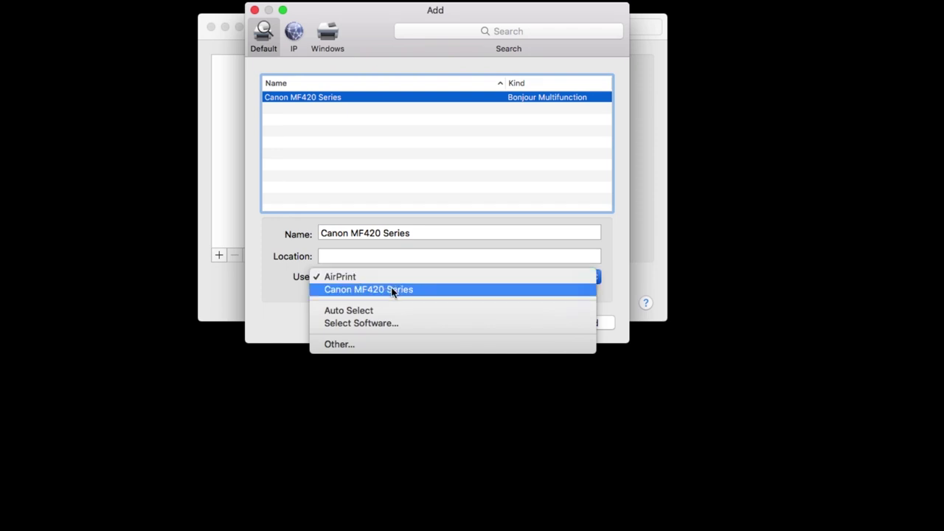
pyautogui.click(392, 291)
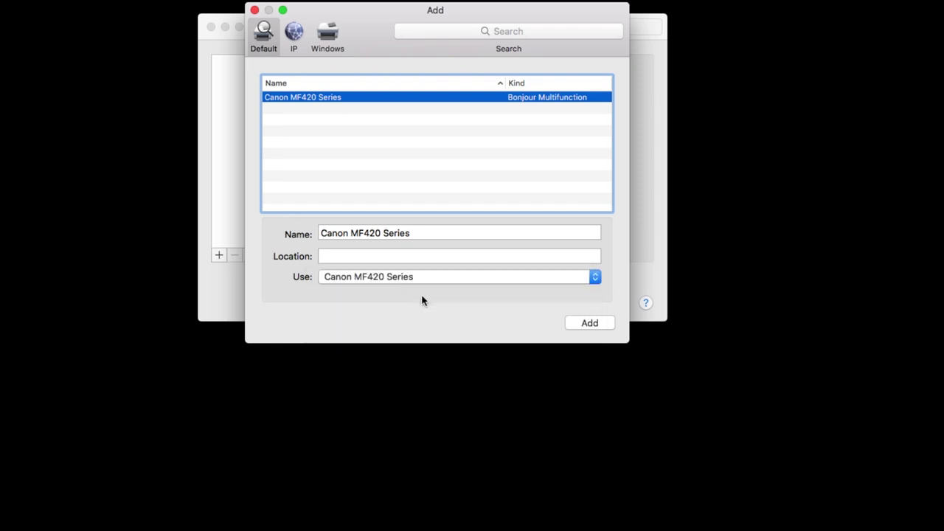
pyautogui.click(590, 322)
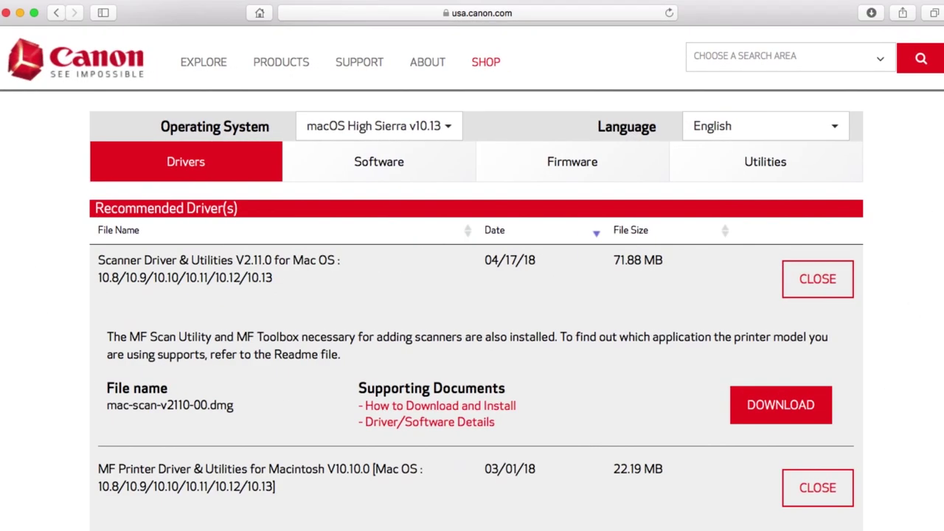
pyautogui.click(872, 14)
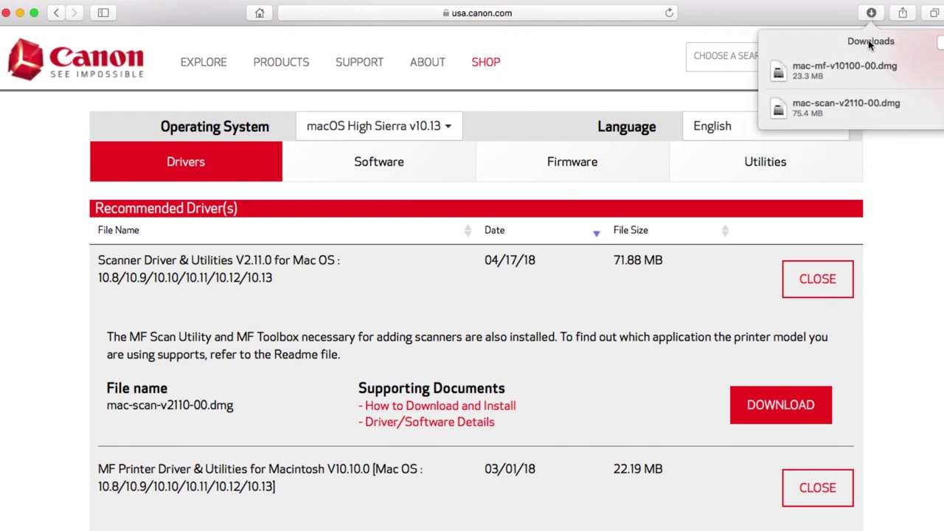
# Open mac-scan-v2110-00.dmg from Downloads and launch the Canon_ScanGear_MF.pkg installer inside it
pyautogui.doubleClick(856, 104)
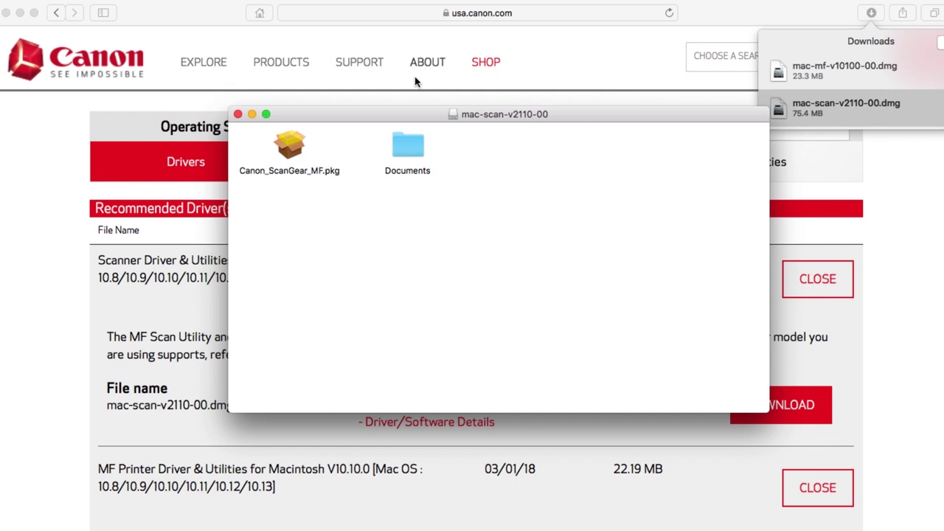
pyautogui.click(20, 14)
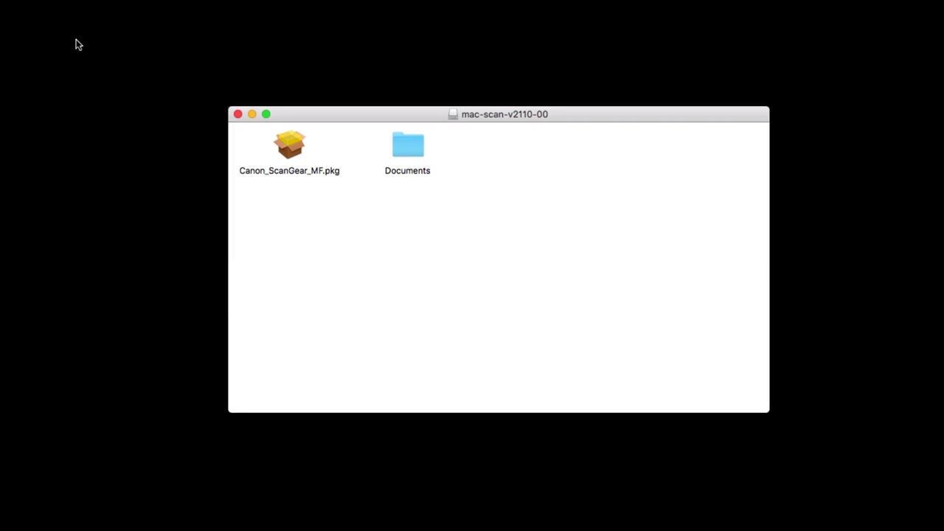
pyautogui.doubleClick(289, 145)
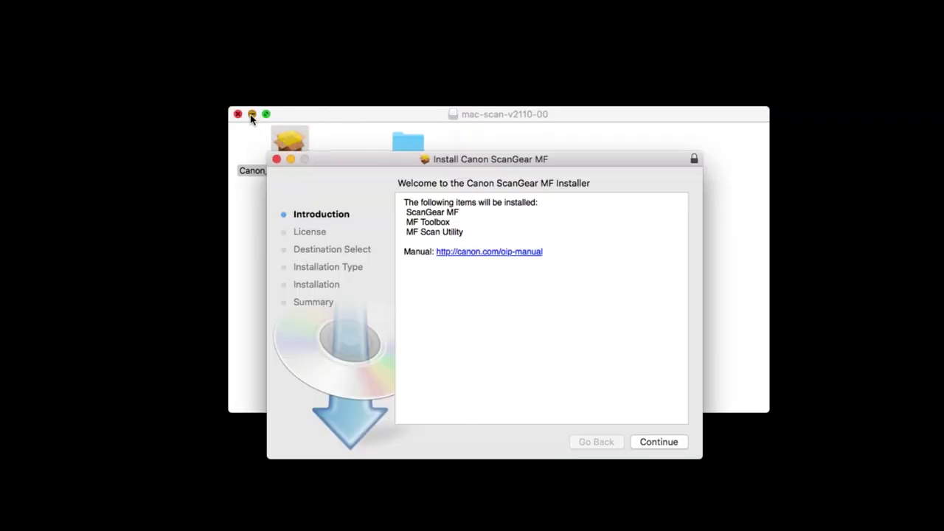
pyautogui.click(252, 115)
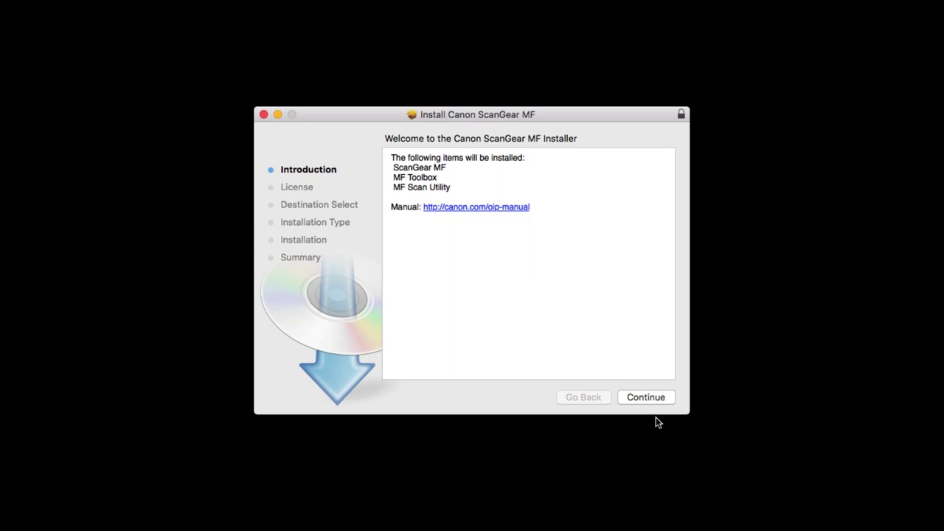
# Agree to the ScanGear MF license and start the Standard Install on the OSX9 disk
pyautogui.click(645, 400)
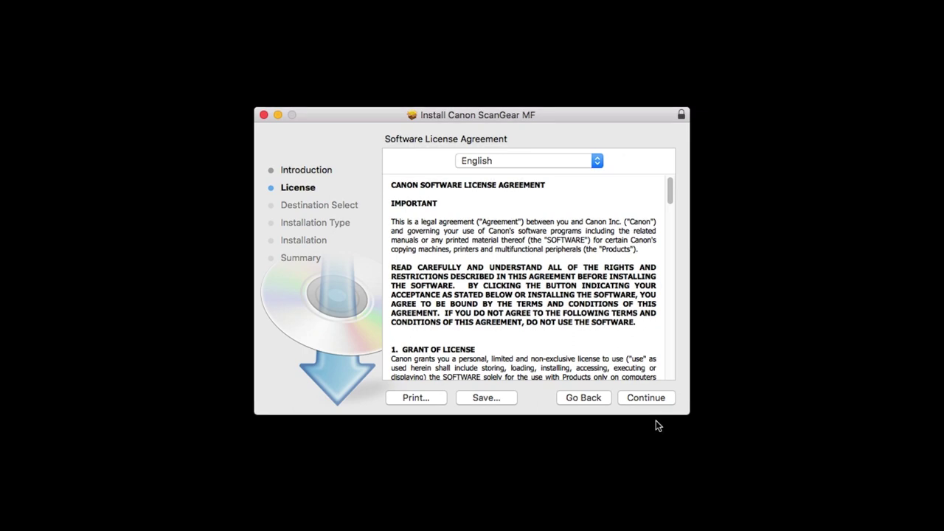
pyautogui.click(647, 402)
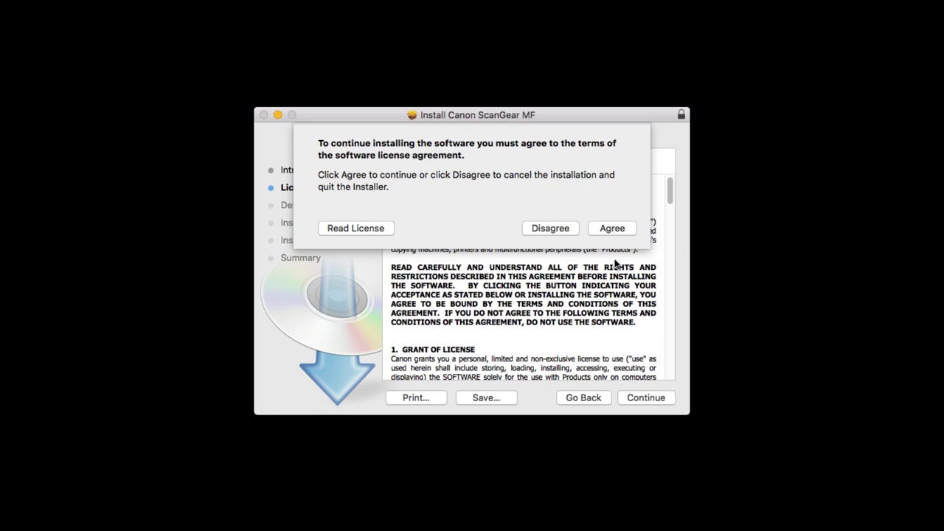
pyautogui.click(609, 229)
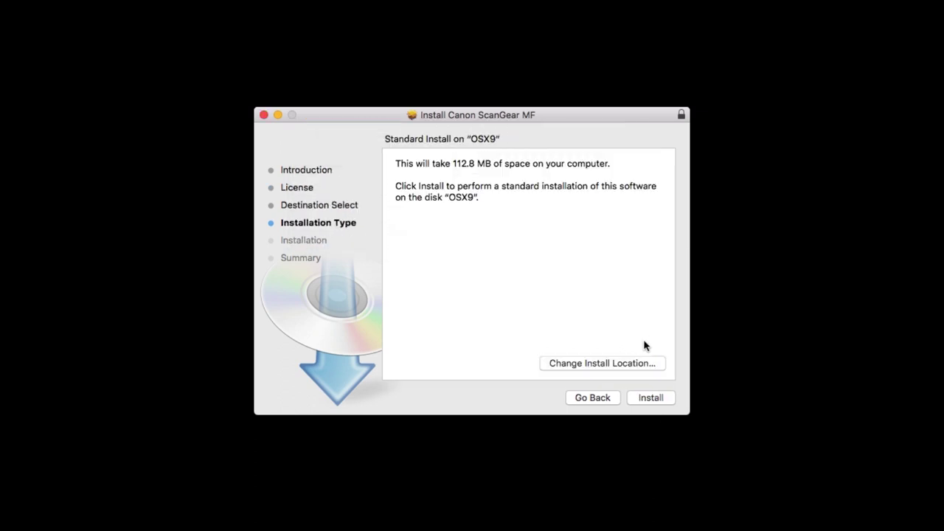
pyautogui.click(651, 398)
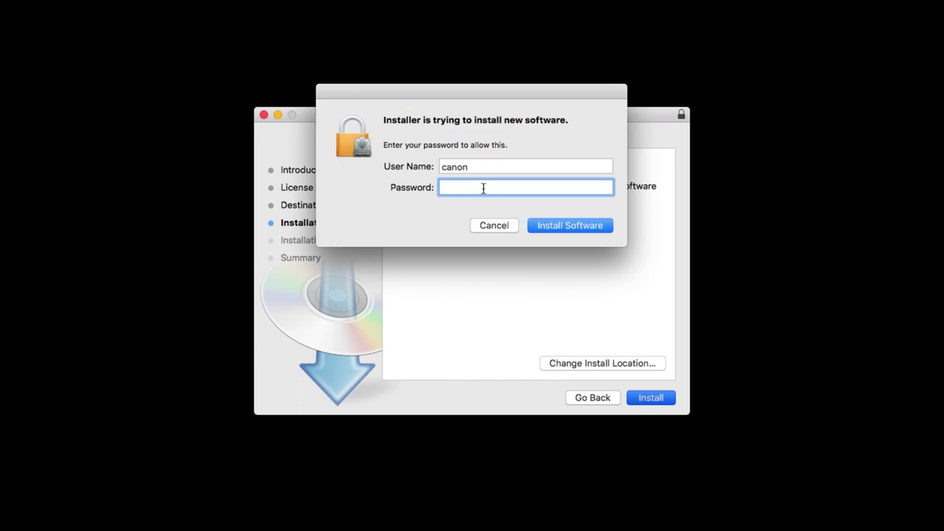
# Authorise the ScanGear MF install with the admin password and close the installer after it succeeds
pyautogui.write('••••••••••')
pyautogui.click(566, 223)
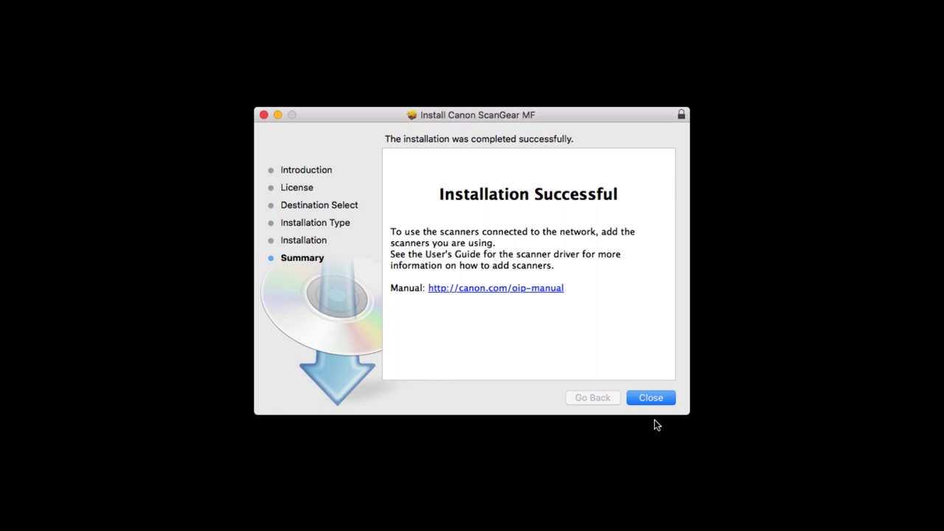
pyautogui.click(649, 400)
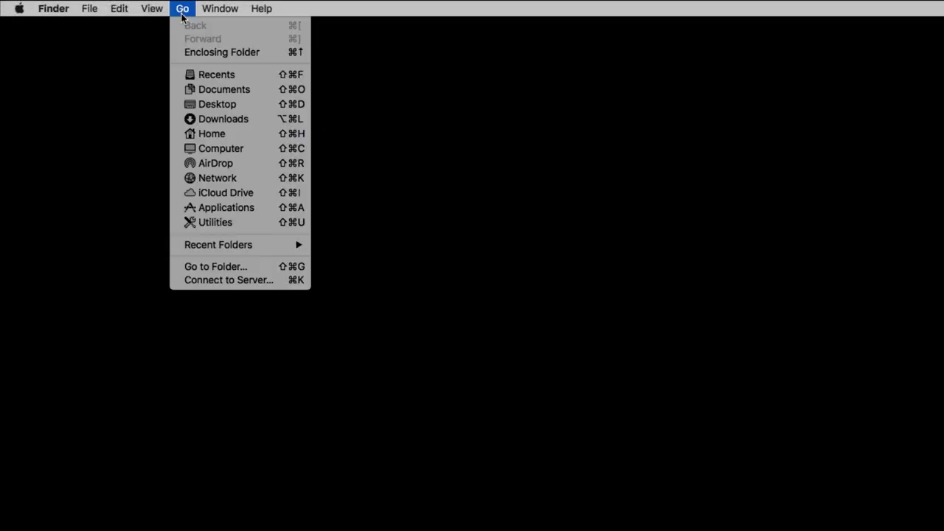
# Launch Canon MF Scan Utility from Applications > Canon MF Utilities, then minimise the Finder window
pyautogui.click(233, 208)
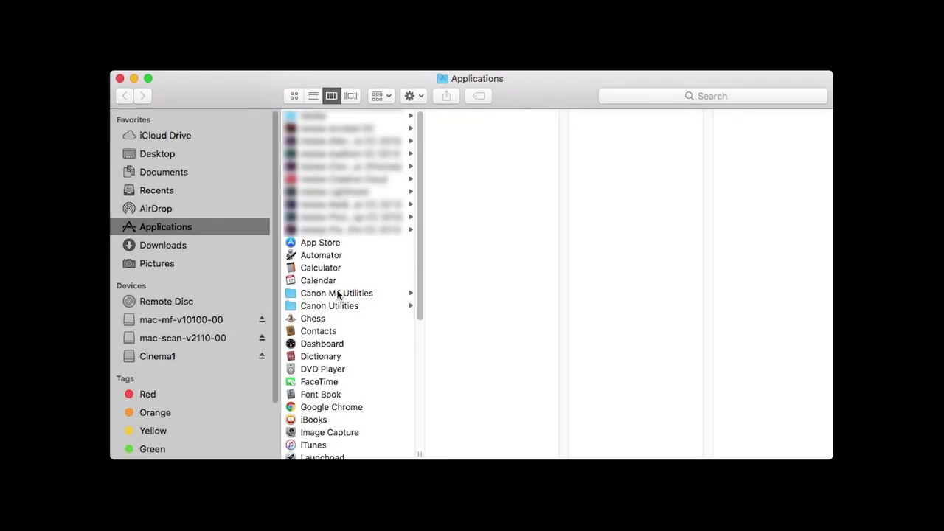
pyautogui.click(338, 293)
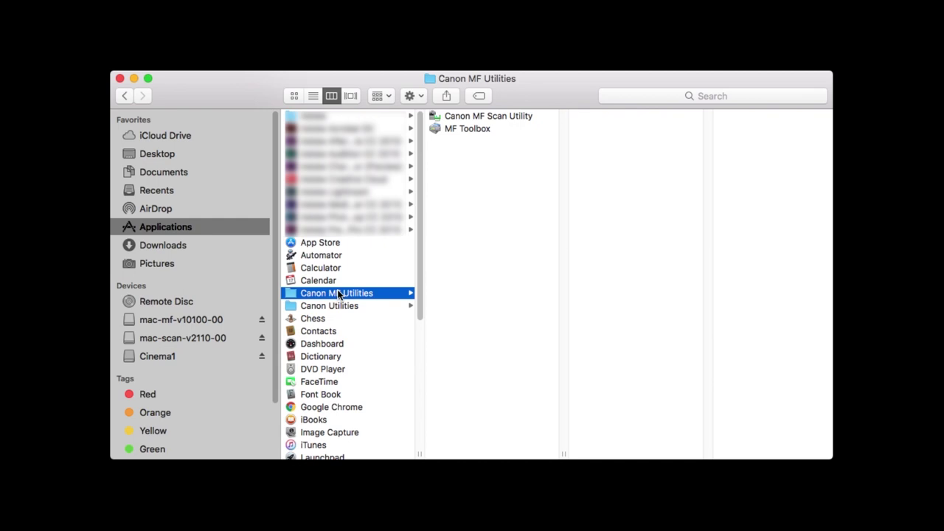
pyautogui.click(484, 117)
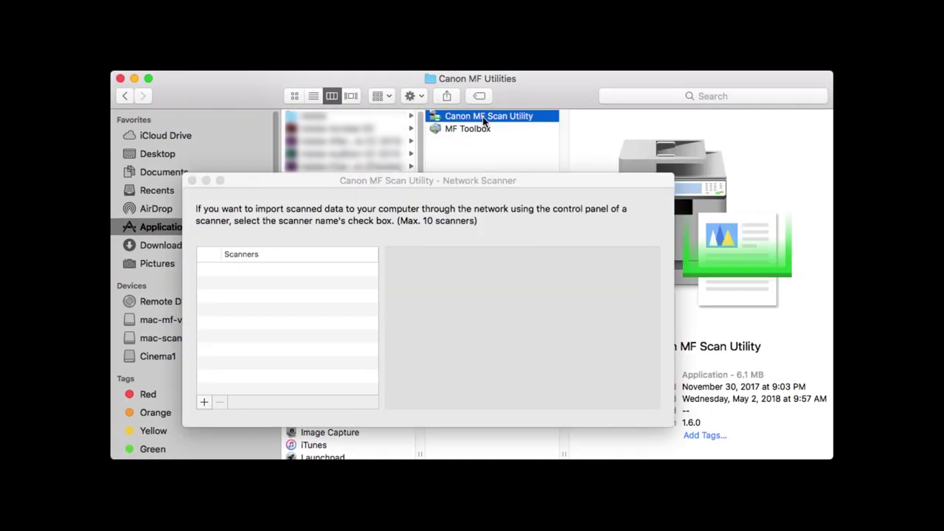
pyautogui.click(134, 79)
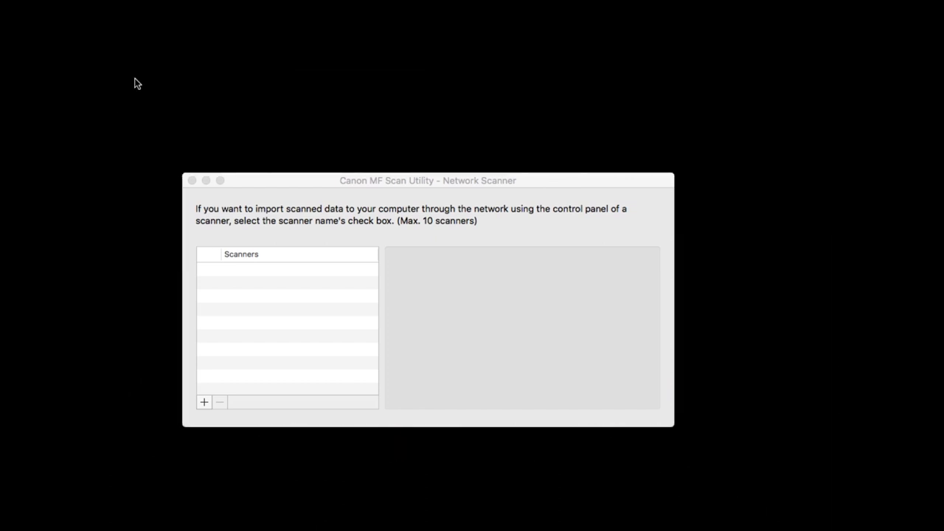
# Add the Canon MF420 Series from the Bonjour list as a network scanner and close the scanner list
pyautogui.click(205, 403)
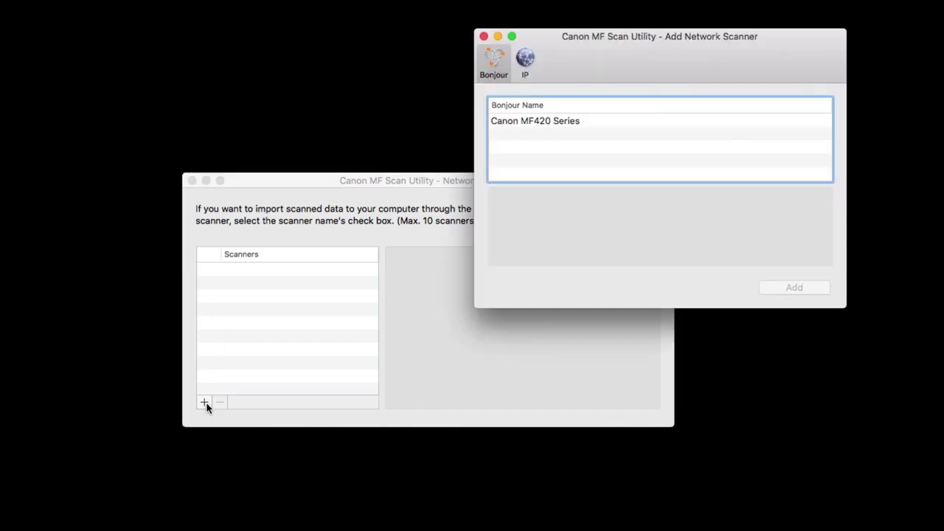
pyautogui.click(514, 124)
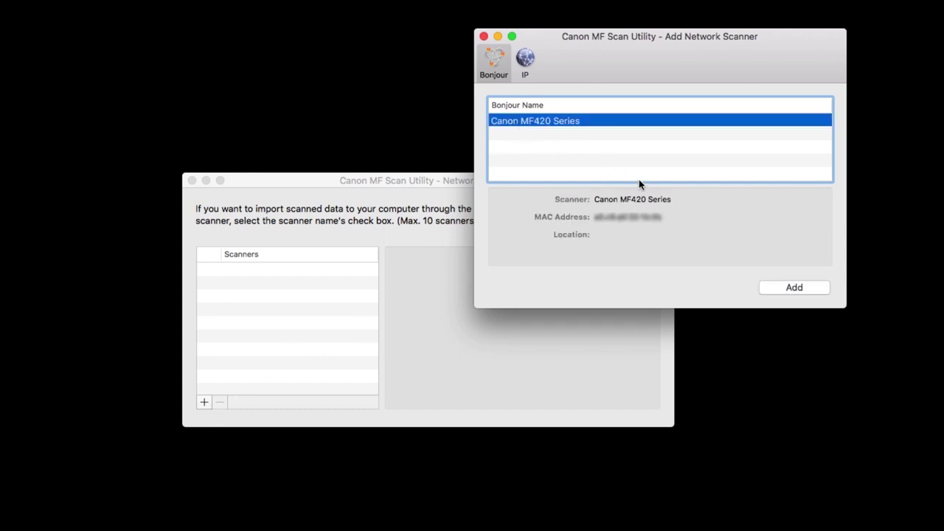
pyautogui.click(793, 289)
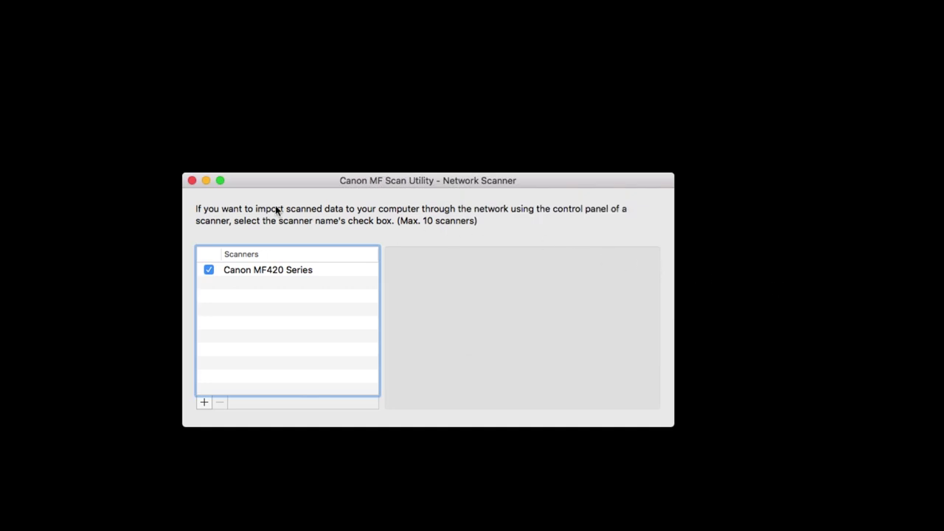
pyautogui.click(192, 181)
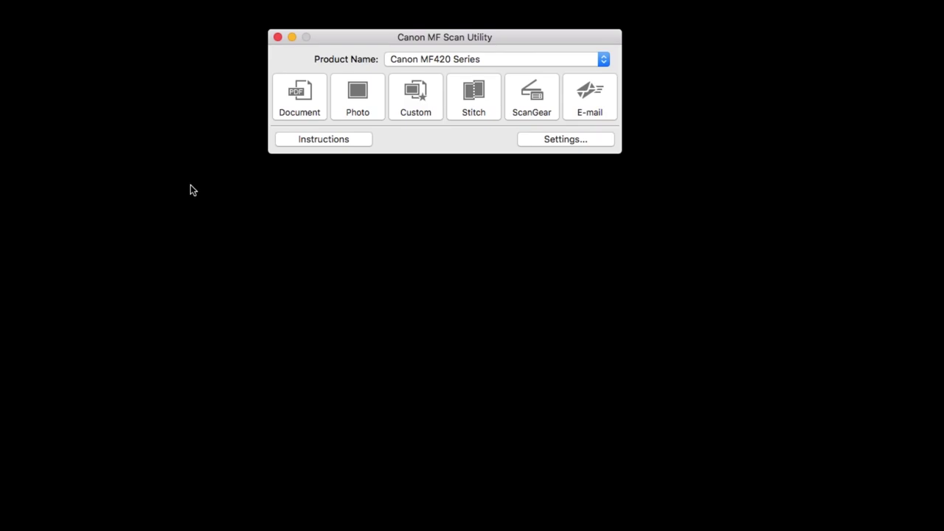
pyautogui.click(603, 59)
pyautogui.click(575, 59)
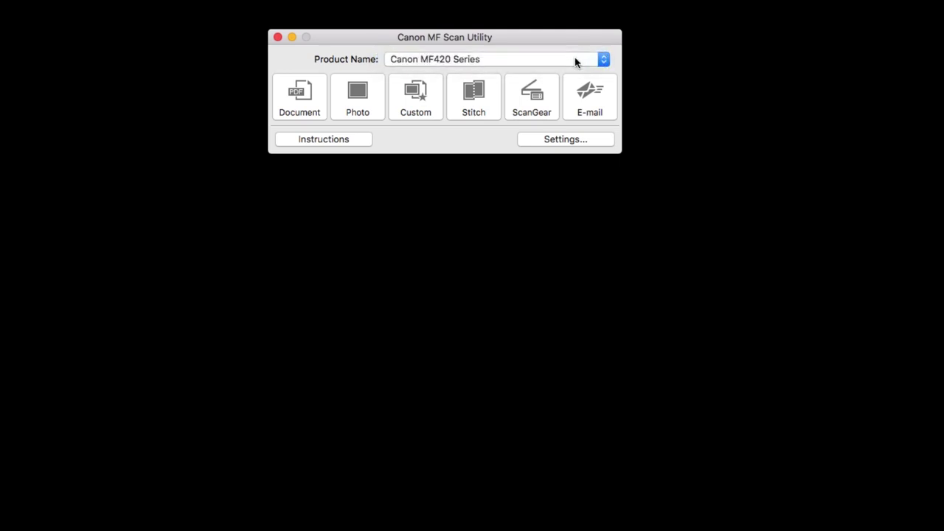